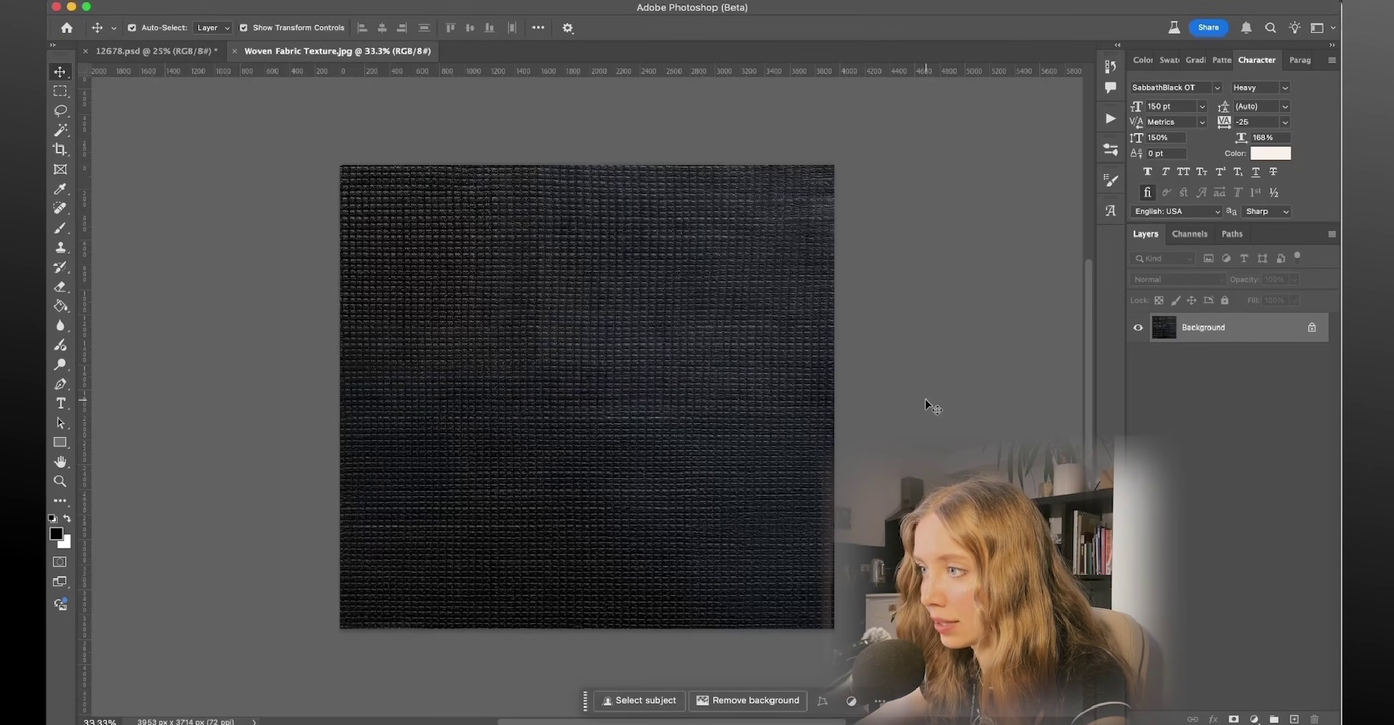
# - Browse the File menu's save-a-copy and save-as-PSD options, closing it without saving
pyautogui.scroll(10, 610, 399)
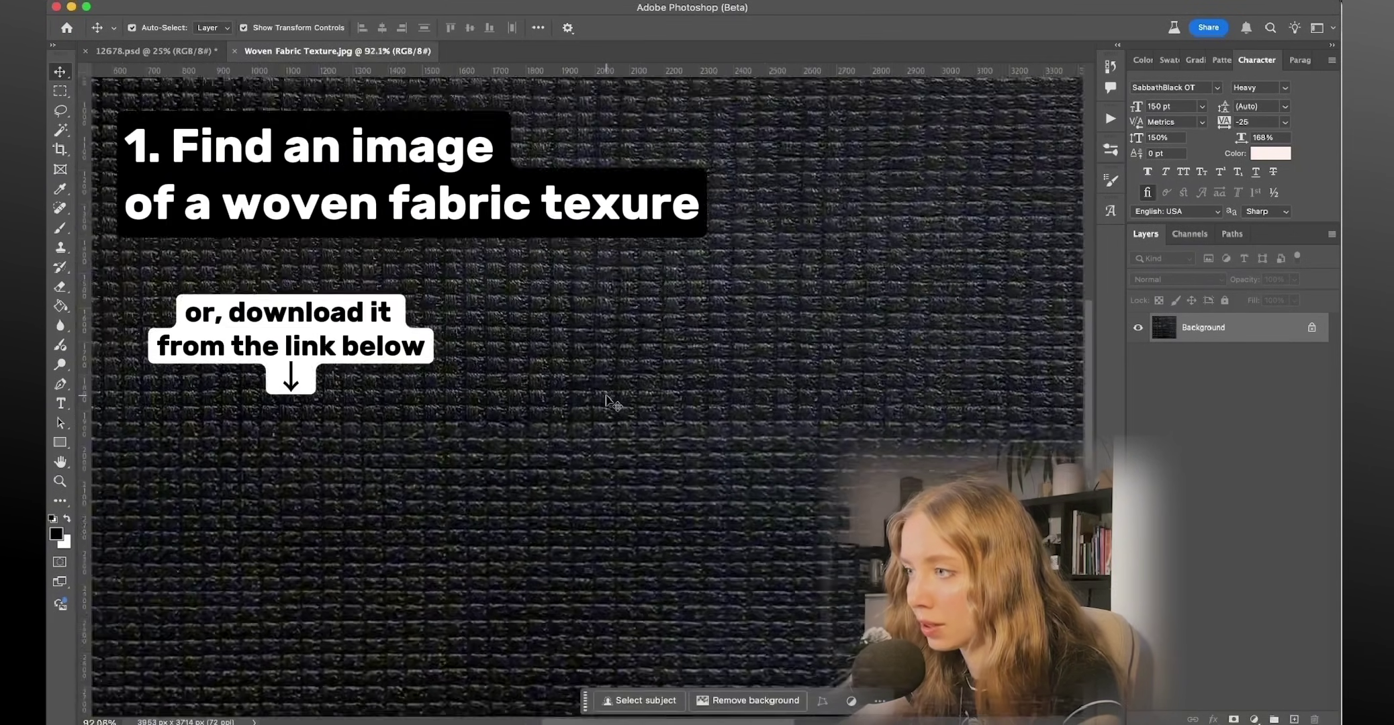
pyautogui.scroll(1, 606, 396)
pyautogui.scroll(-5, 545, 344)
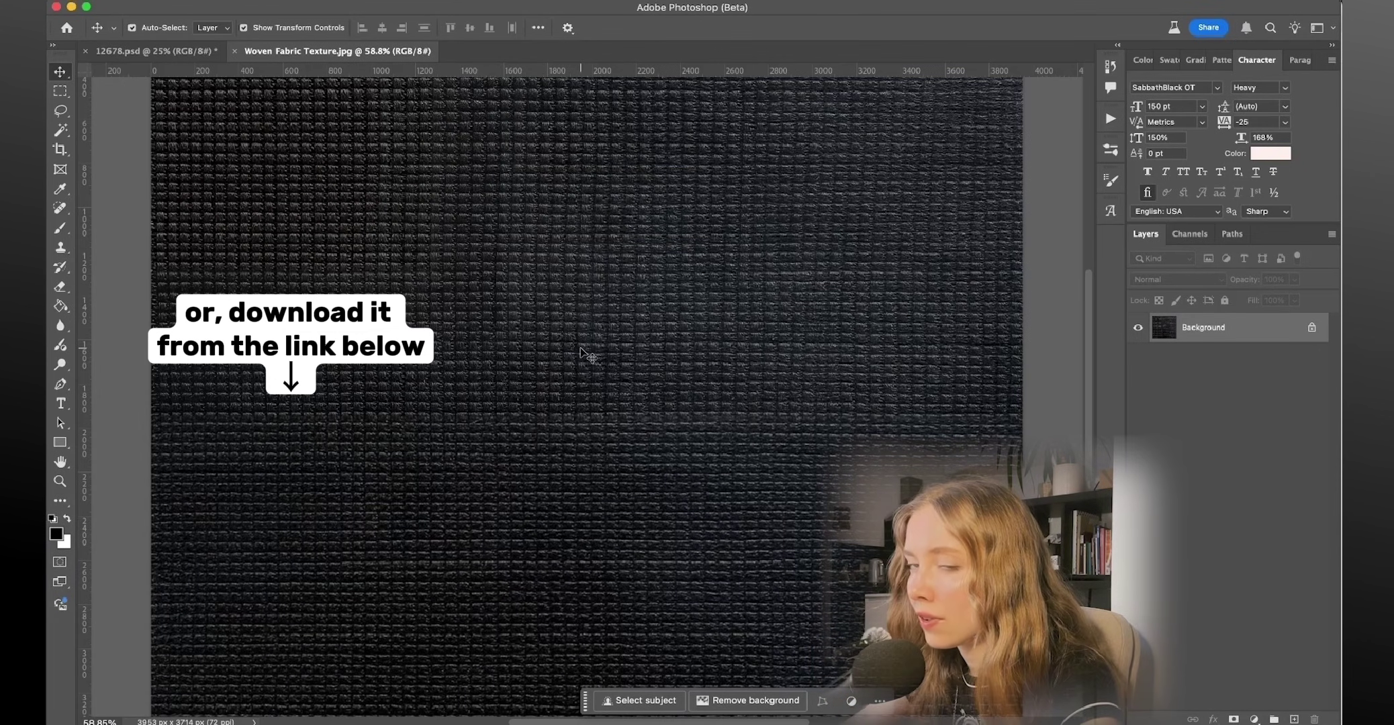
pyautogui.scroll(-3, 579, 349)
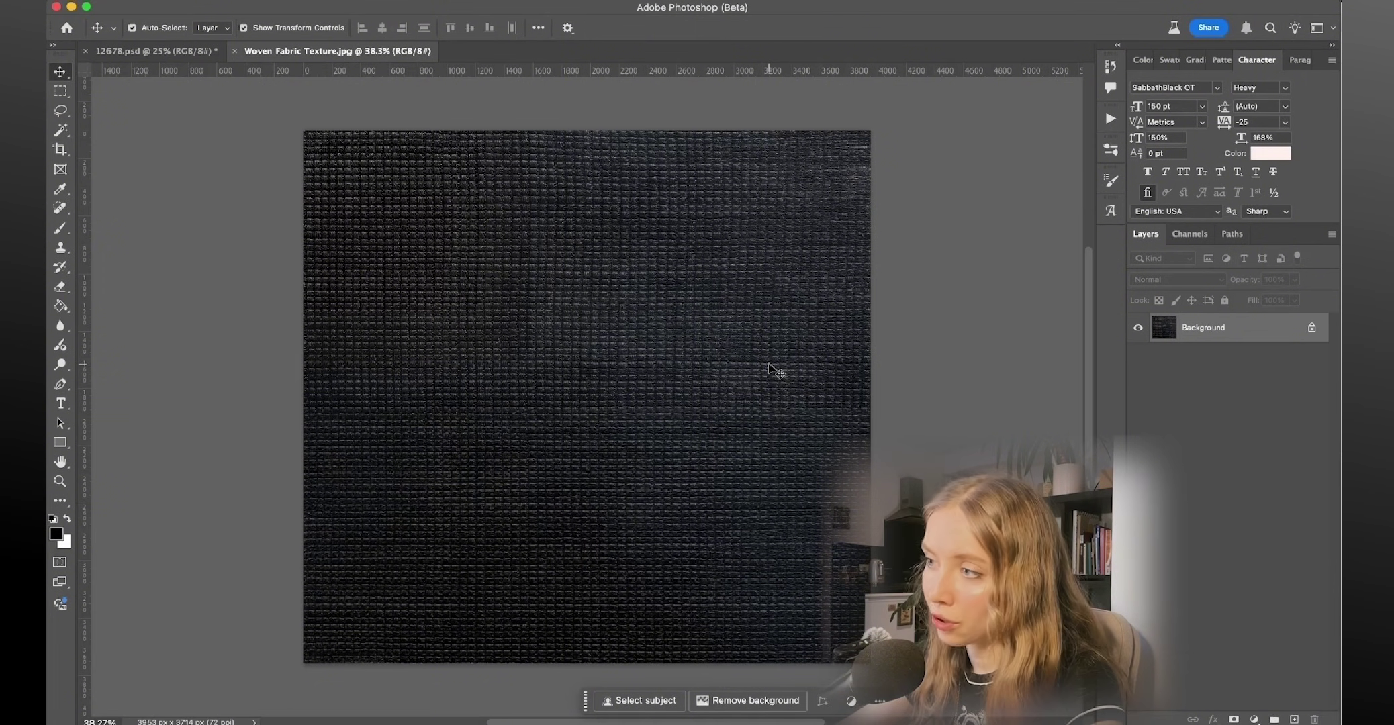
pyautogui.click(196, 1)
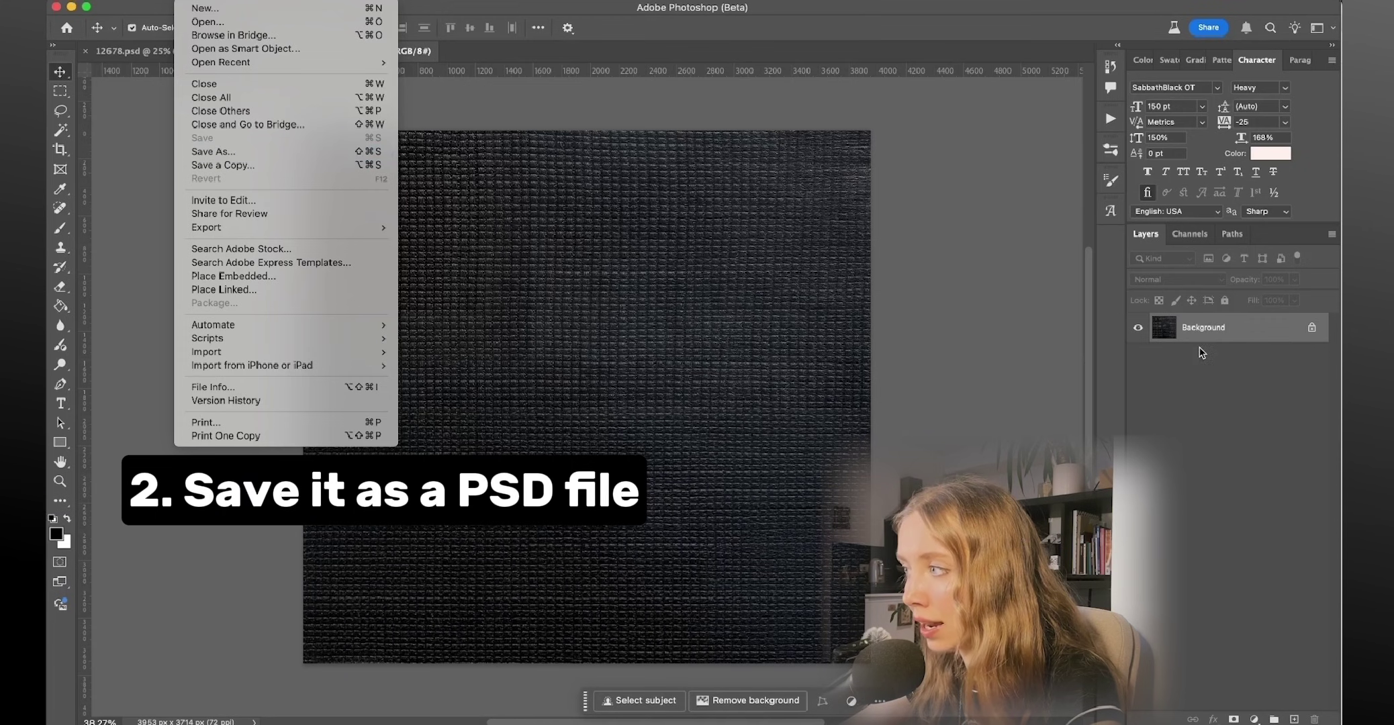
pyautogui.click(657, 286)
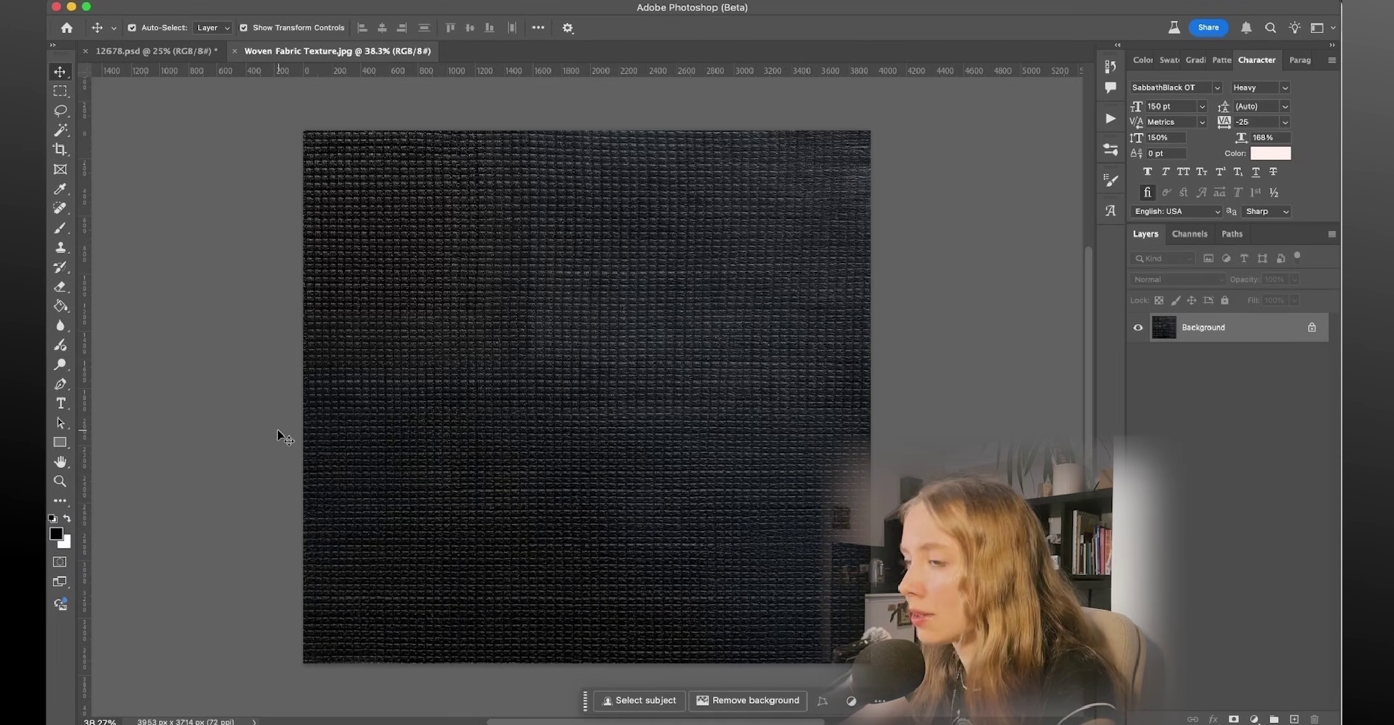
pyautogui.click(192, 1)
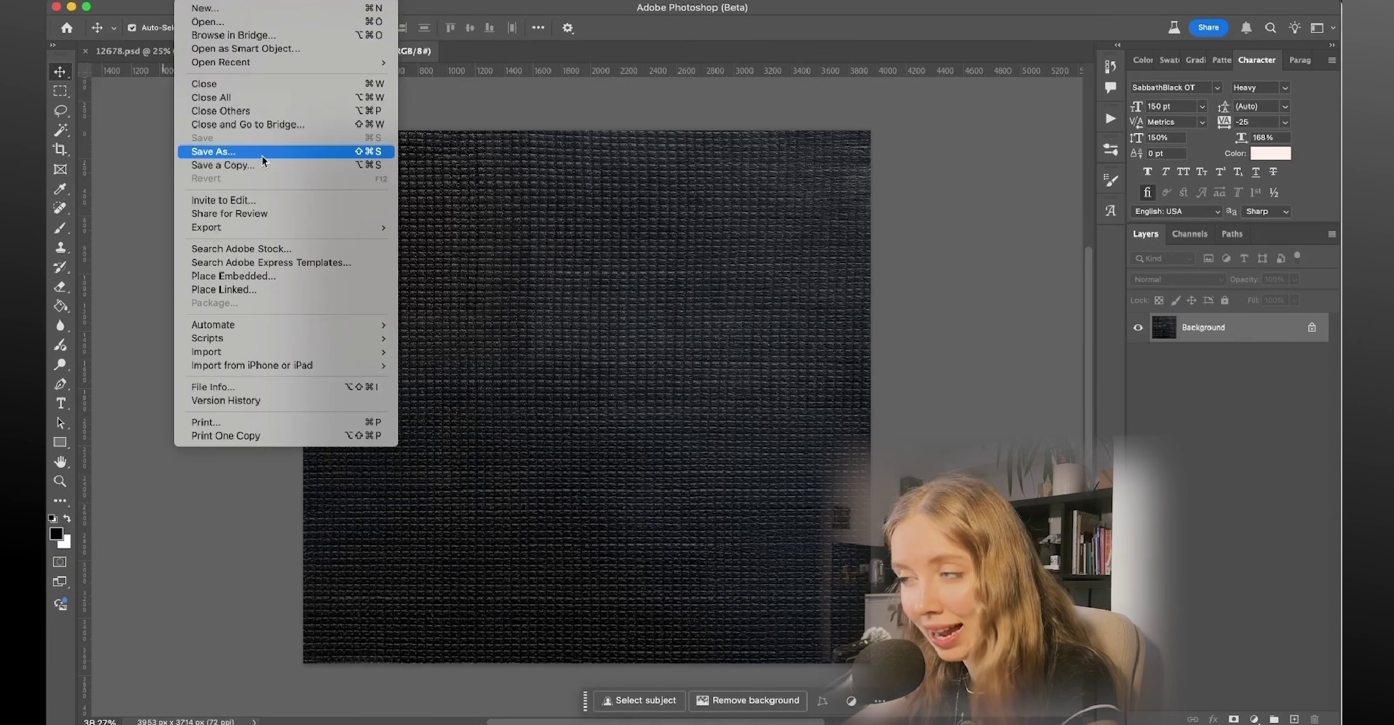
pyautogui.click(880, 188)
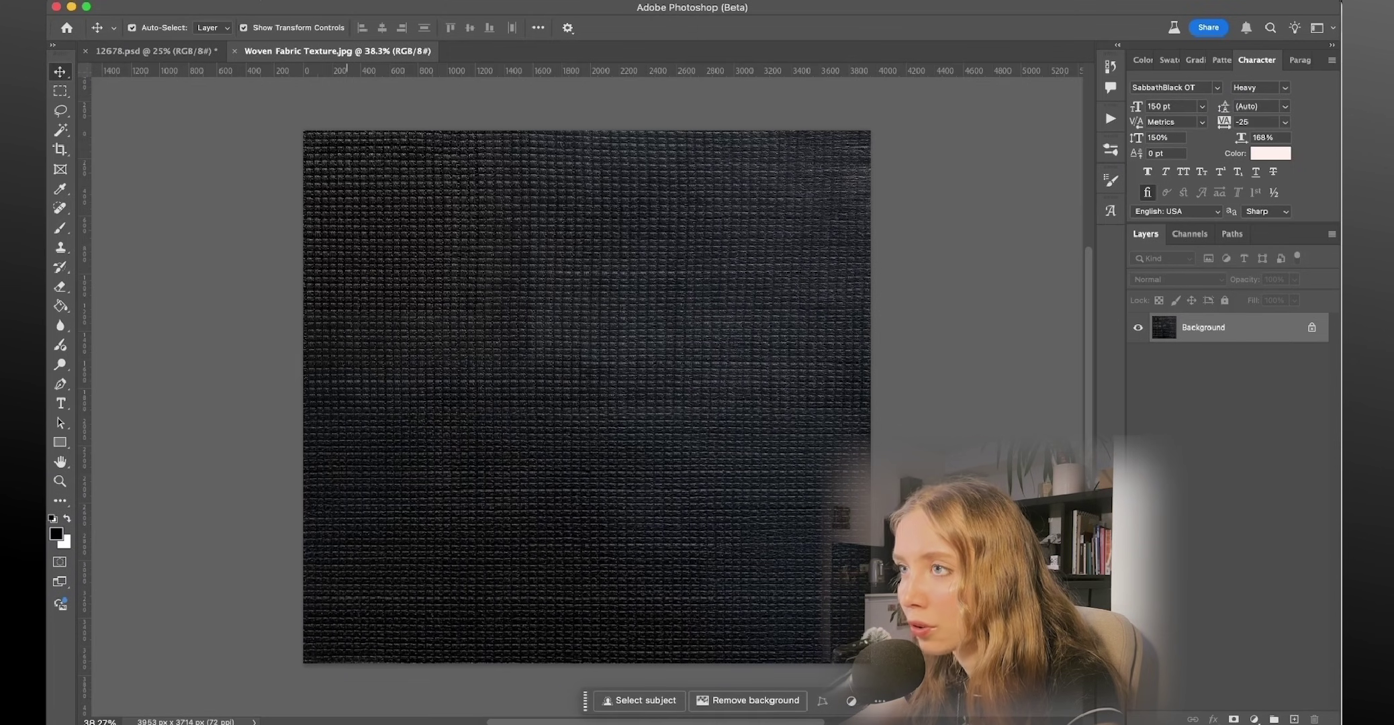
# - Check the Image Size dialog and close it keeping the current size
pyautogui.click(255, 0)
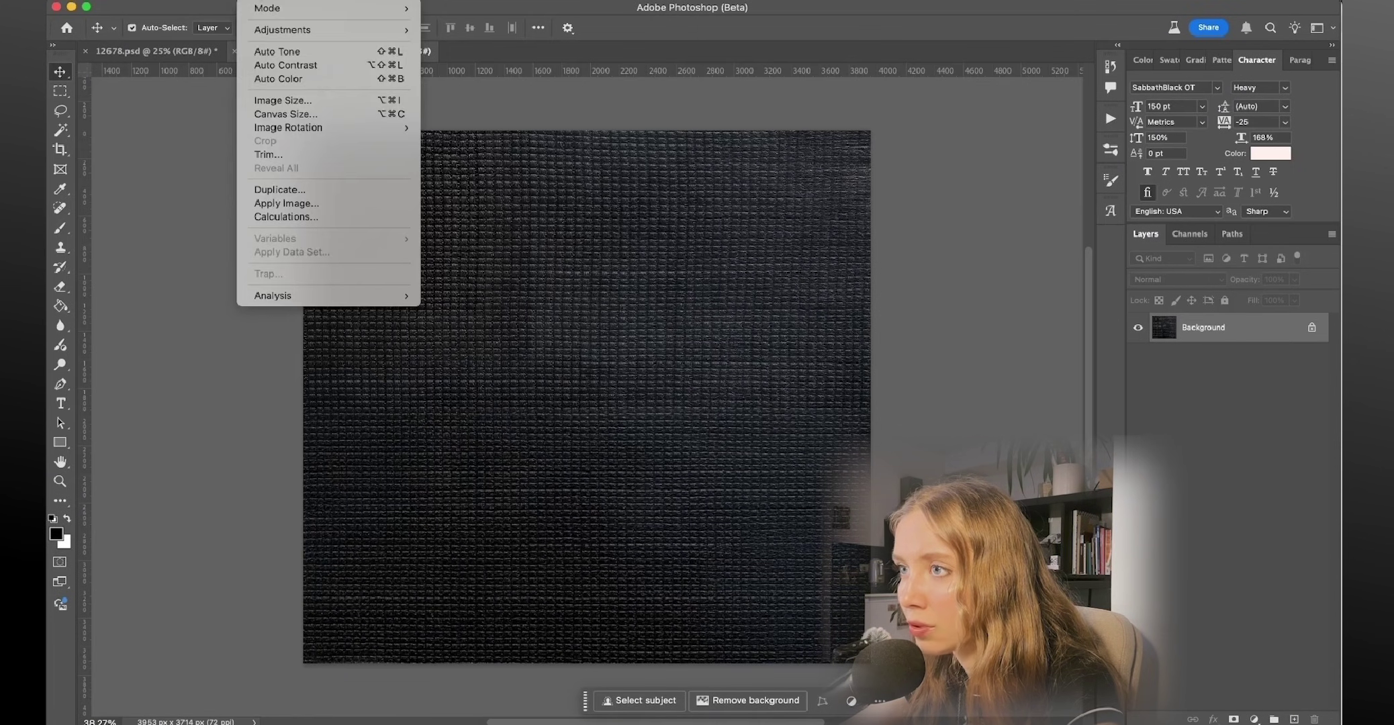
pyautogui.click(280, 106)
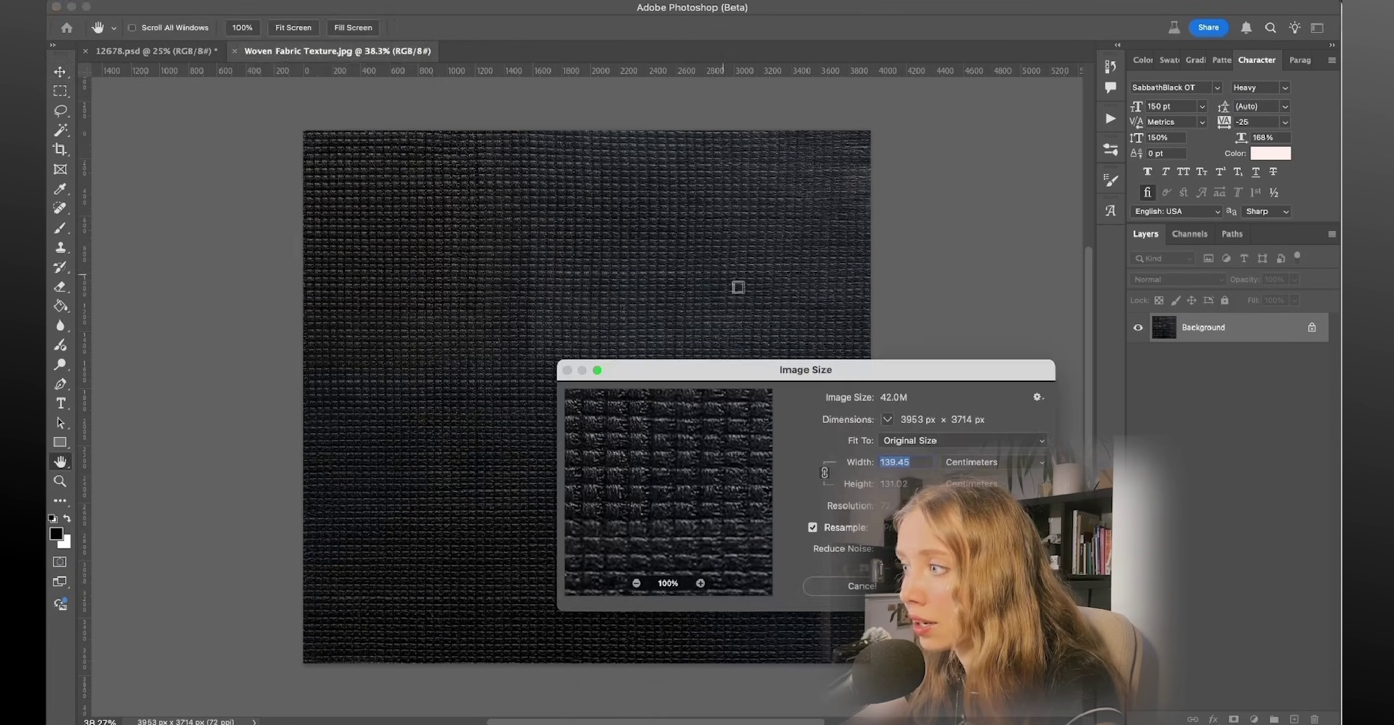
pyautogui.moveTo(824, 375); pyautogui.dragTo(770, 194)
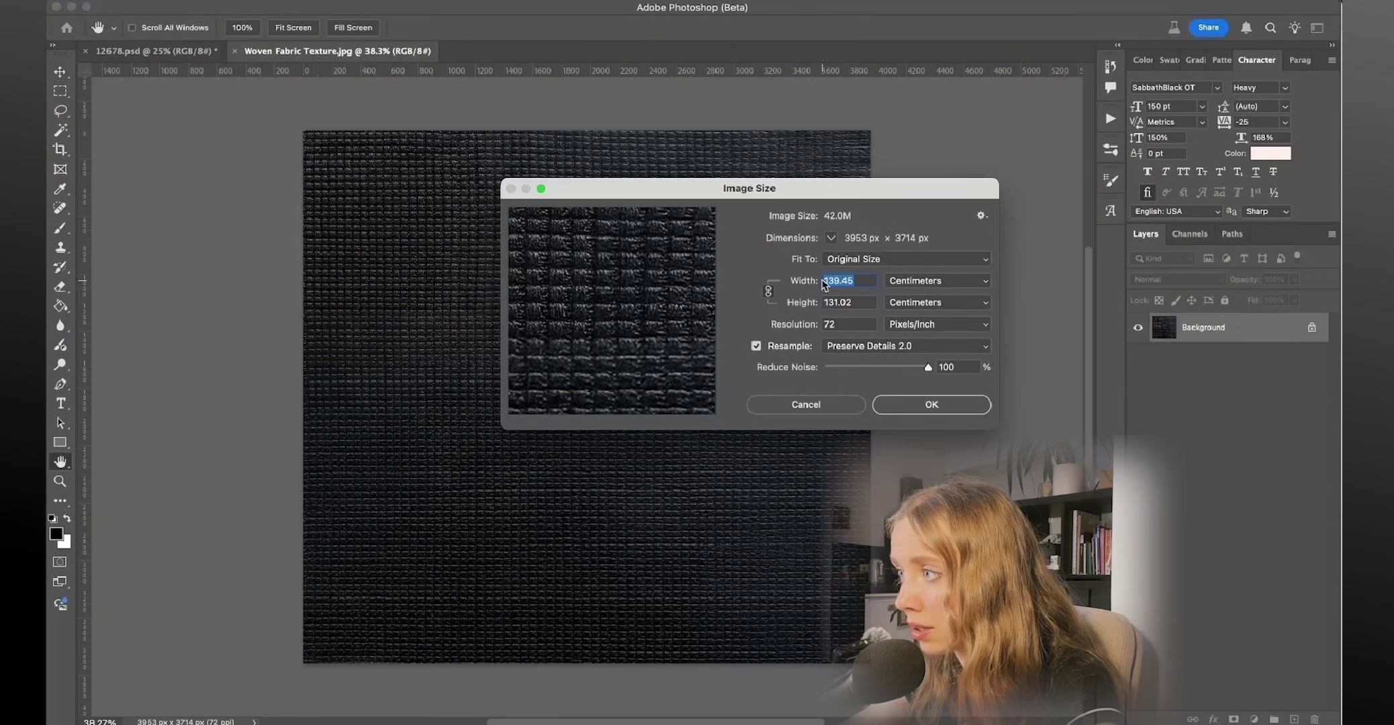
pyautogui.click(856, 282)
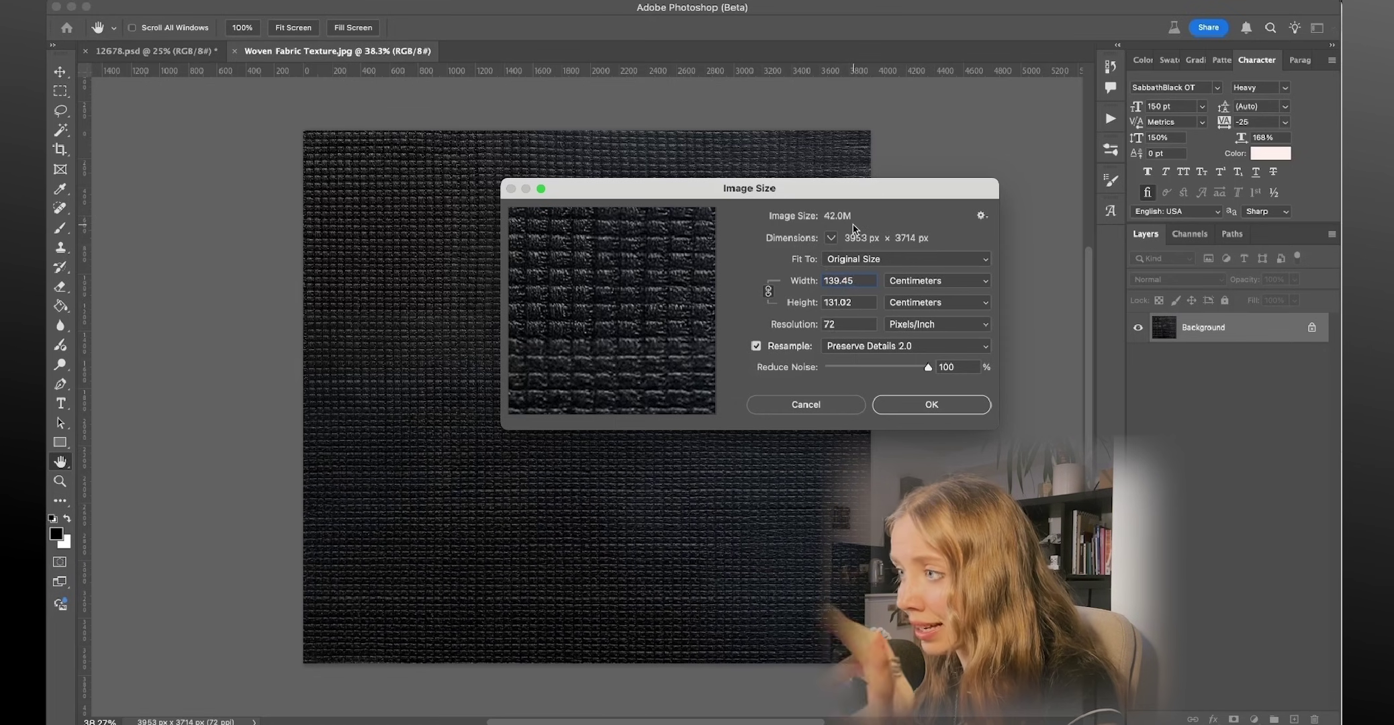
pyautogui.click(901, 405)
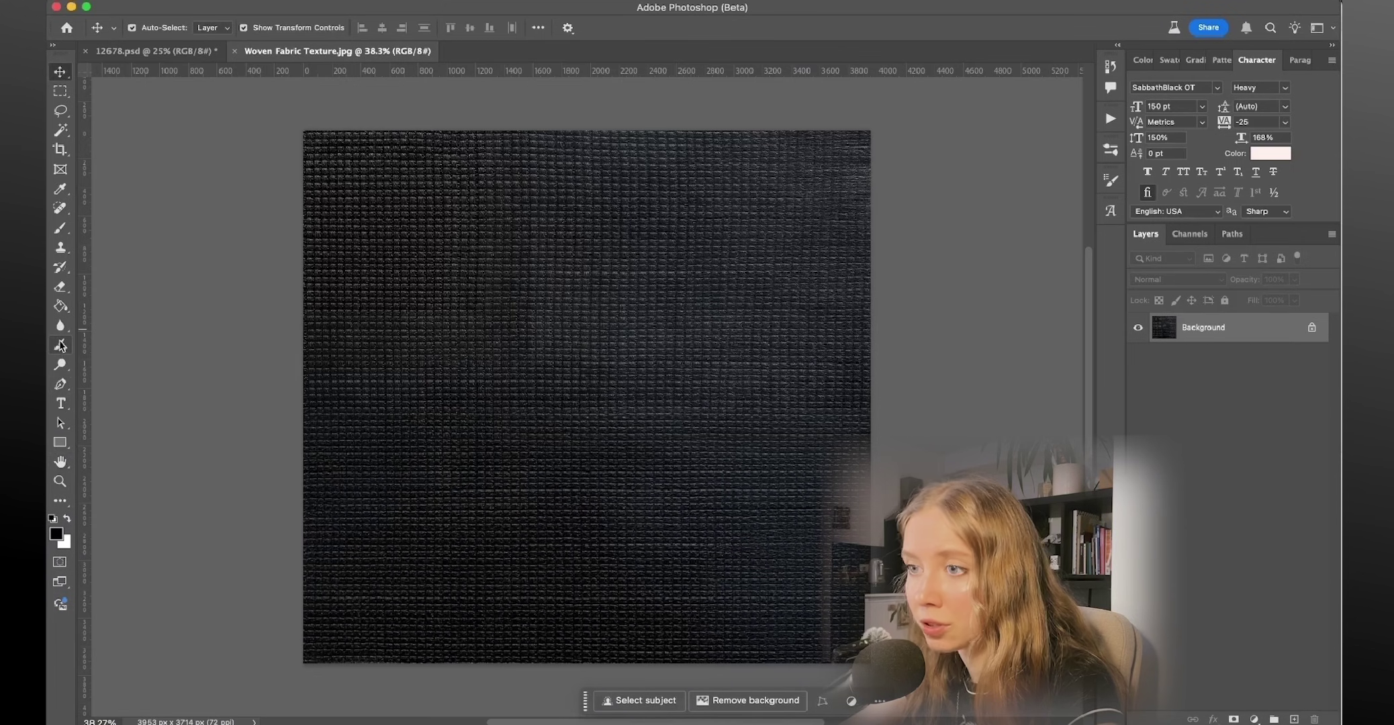
# - Type 'Hello' on the fabric canvas with the Type tool
pyautogui.click(60, 403)
pyautogui.click(460, 349)
pyautogui.write('Hello')
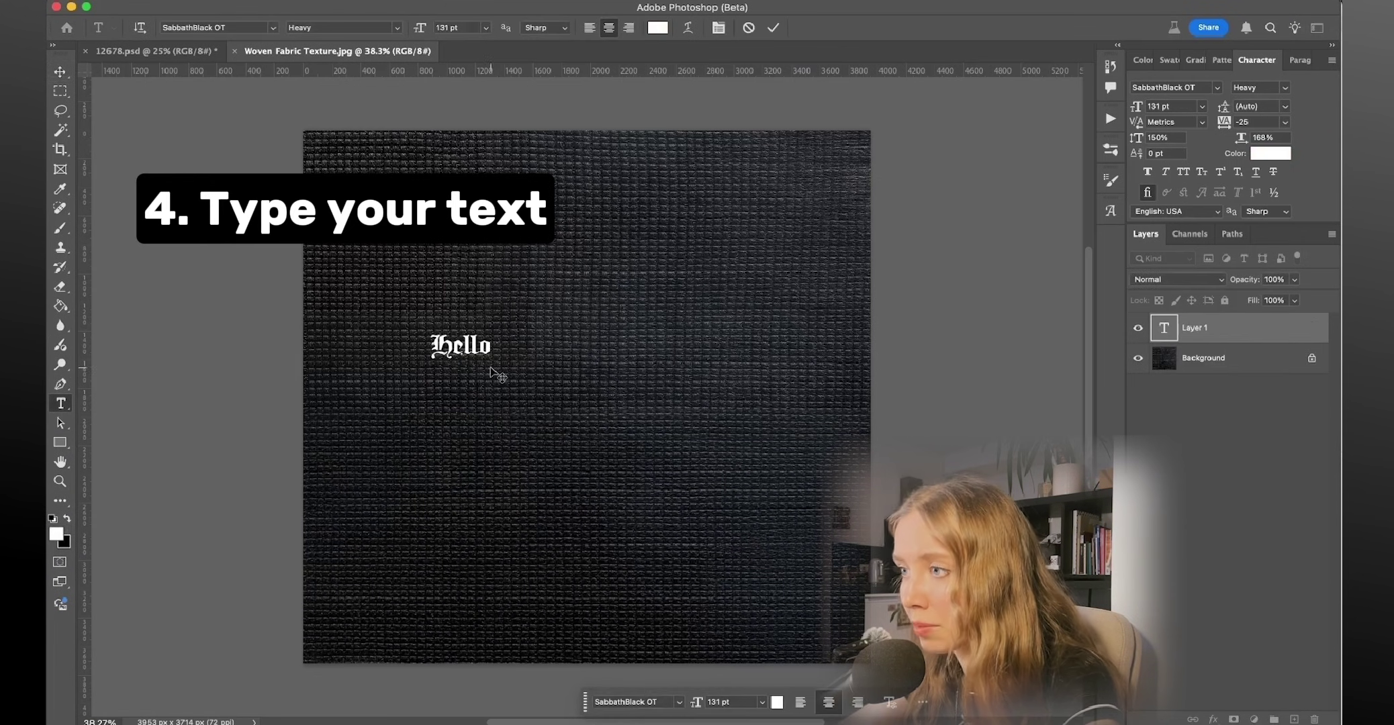
pyautogui.click(59, 71)
# - Enlarge the Hello text roughly fivefold and centre it over the fabric
pyautogui.moveTo(491, 358); pyautogui.dragTo(702, 556)
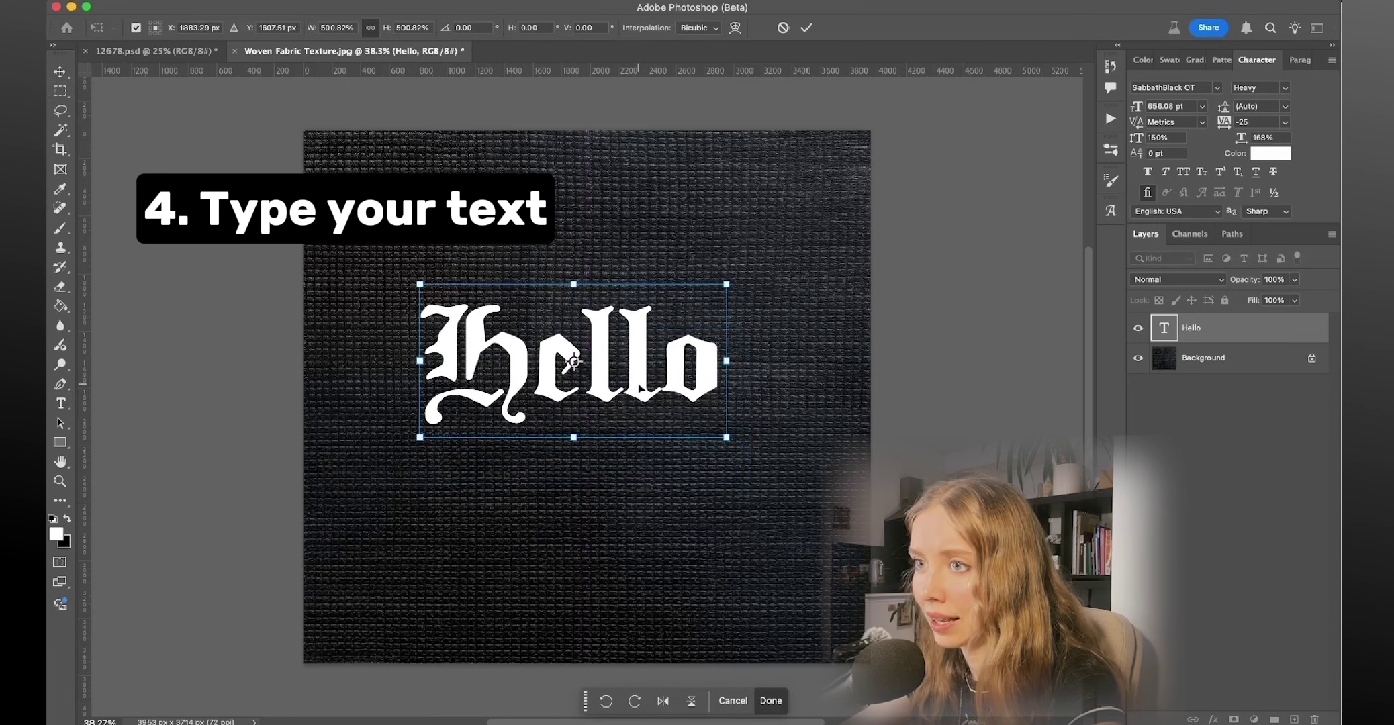
pyautogui.moveTo(651, 435); pyautogui.dragTo(639, 388)
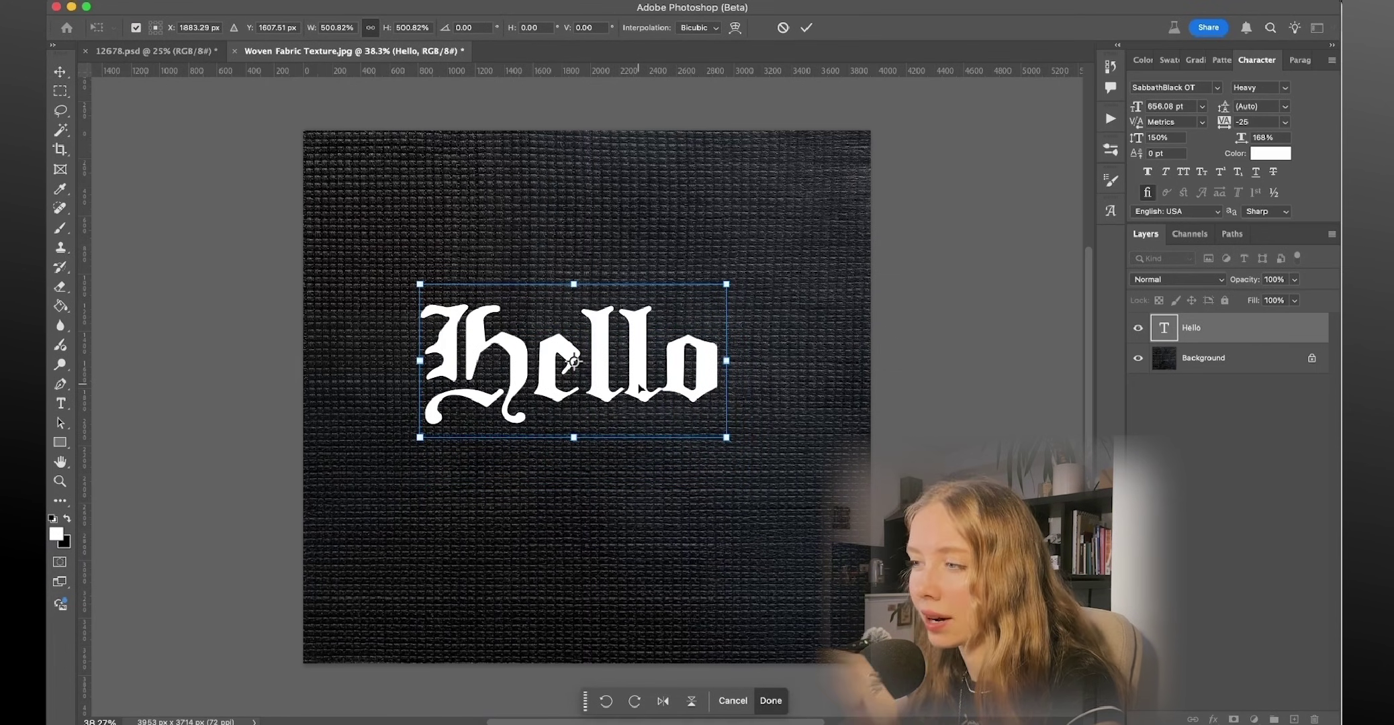
pyautogui.press('Return')
pyautogui.moveTo(722, 305); pyautogui.dragTo(780, 260)
pyautogui.press('Return')
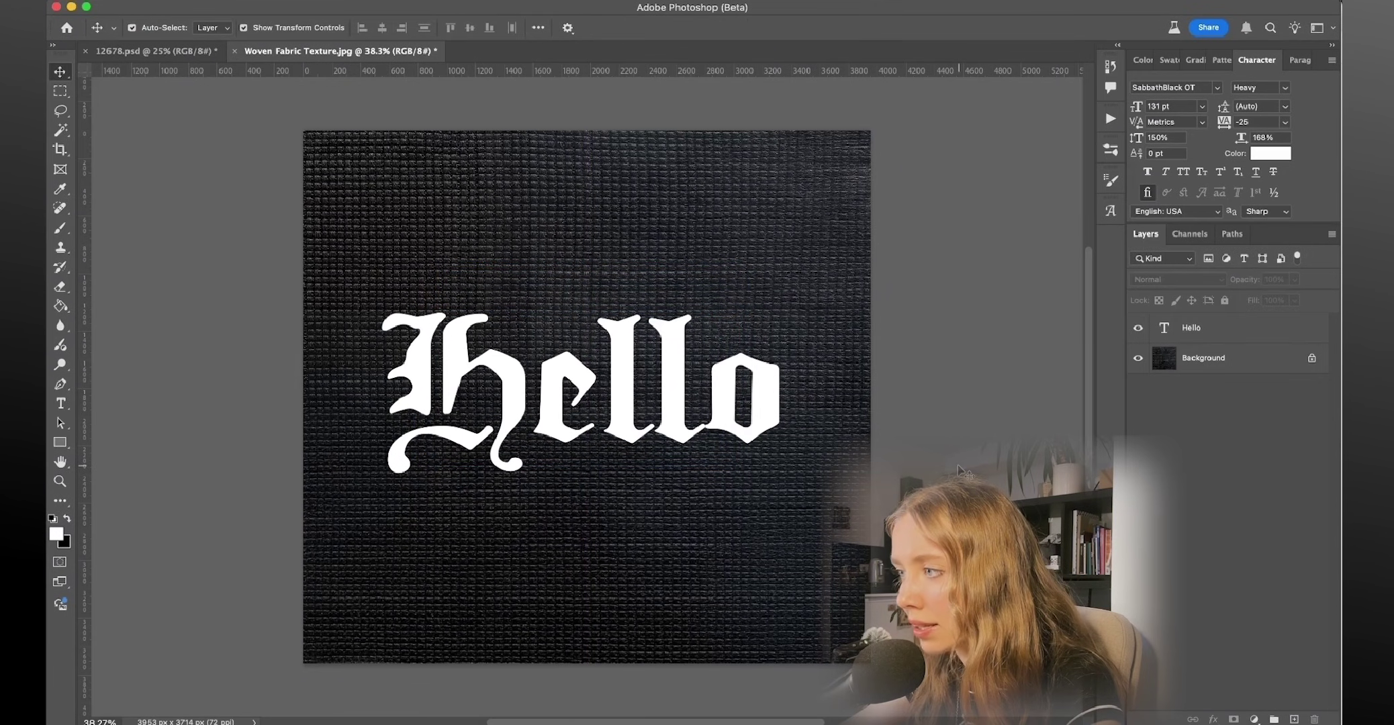
pyautogui.click(1279, 339)
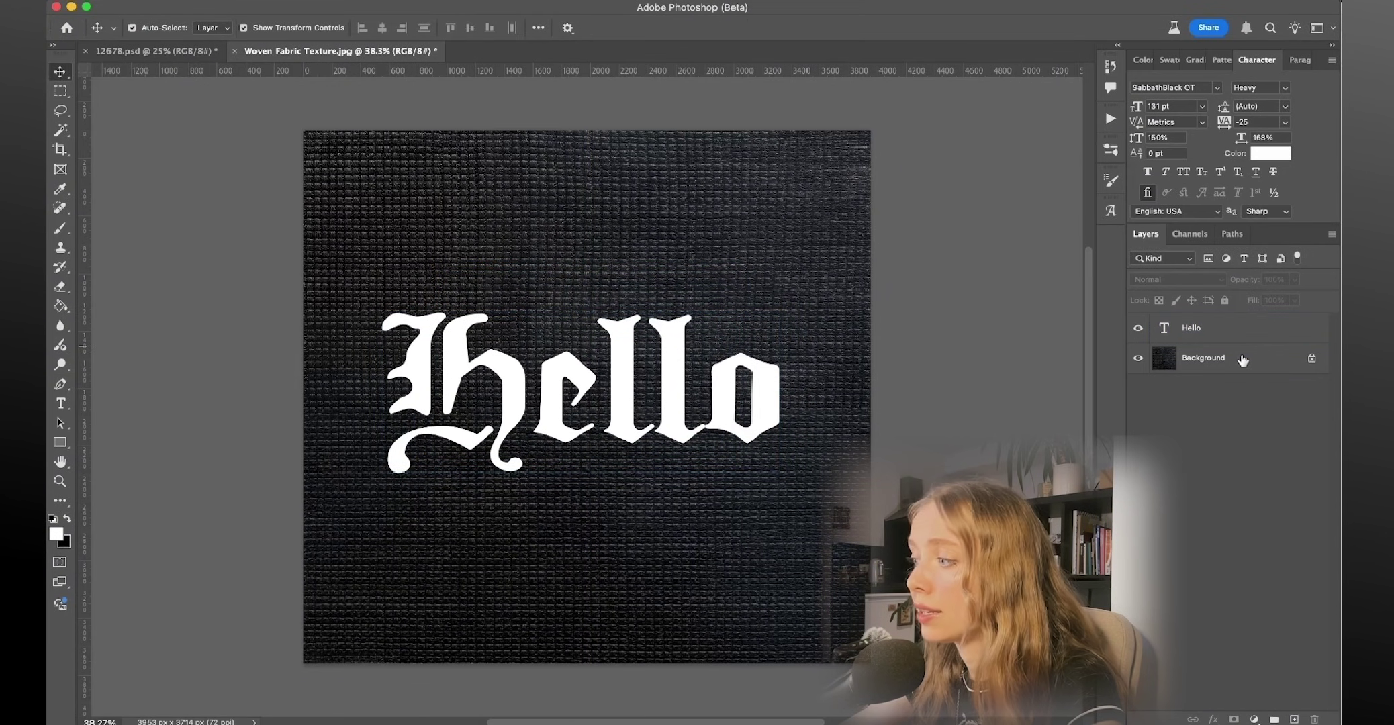
# - Add a new empty Layer 1 beneath the Hello text layer
pyautogui.click(1209, 333)
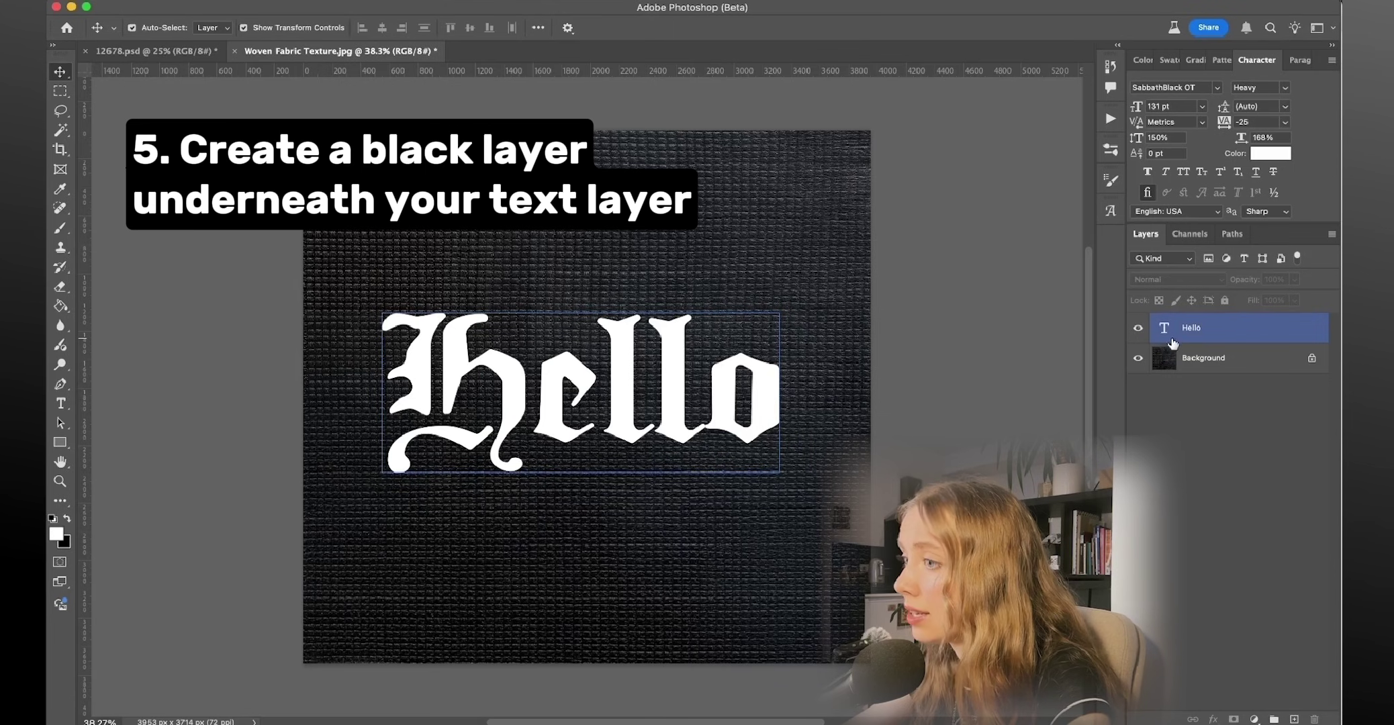
pyautogui.keyDown('super'); pyautogui.click(1205, 335); pyautogui.keyUp('super')
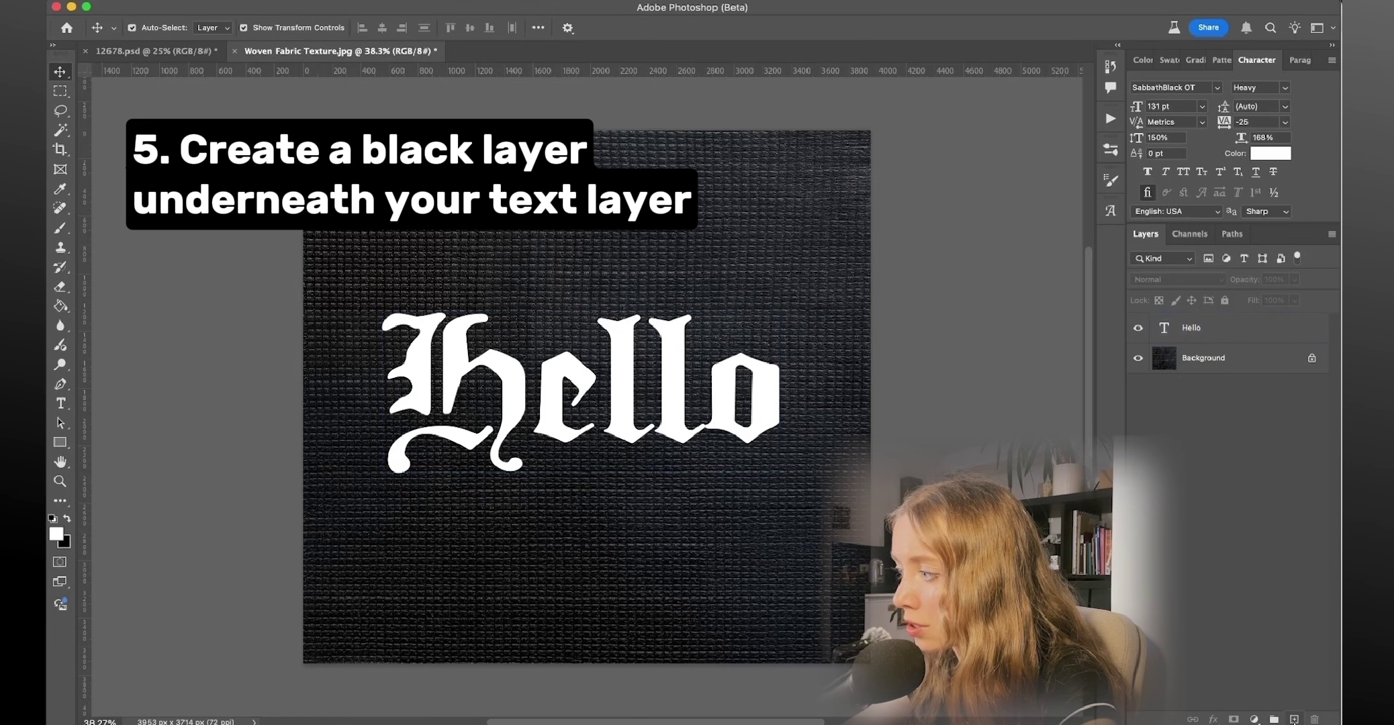
pyautogui.click(1294, 720)
pyautogui.moveTo(1198, 329); pyautogui.dragTo(1198, 373)
pyautogui.click(1188, 332)
pyautogui.click(1189, 360)
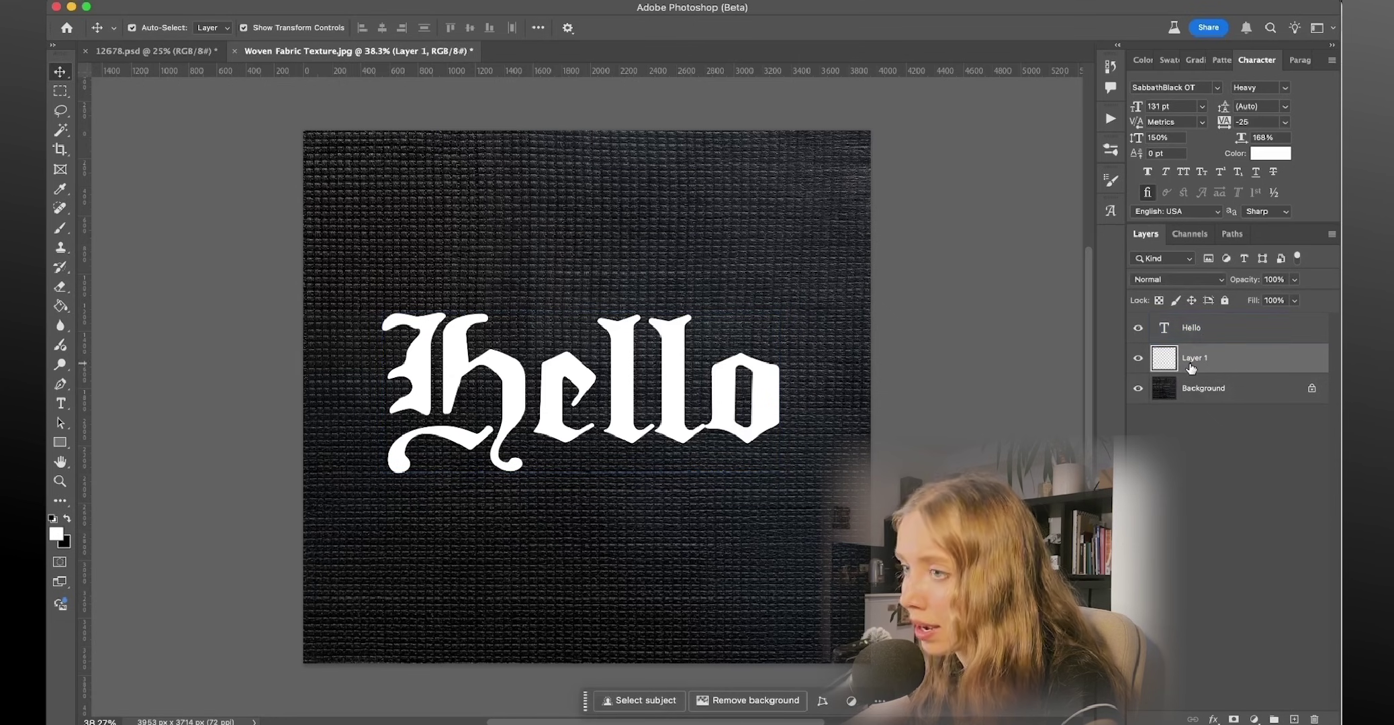
# - Fill Layer 1 with solid black using the Paint Bucket
pyautogui.click(61, 307)
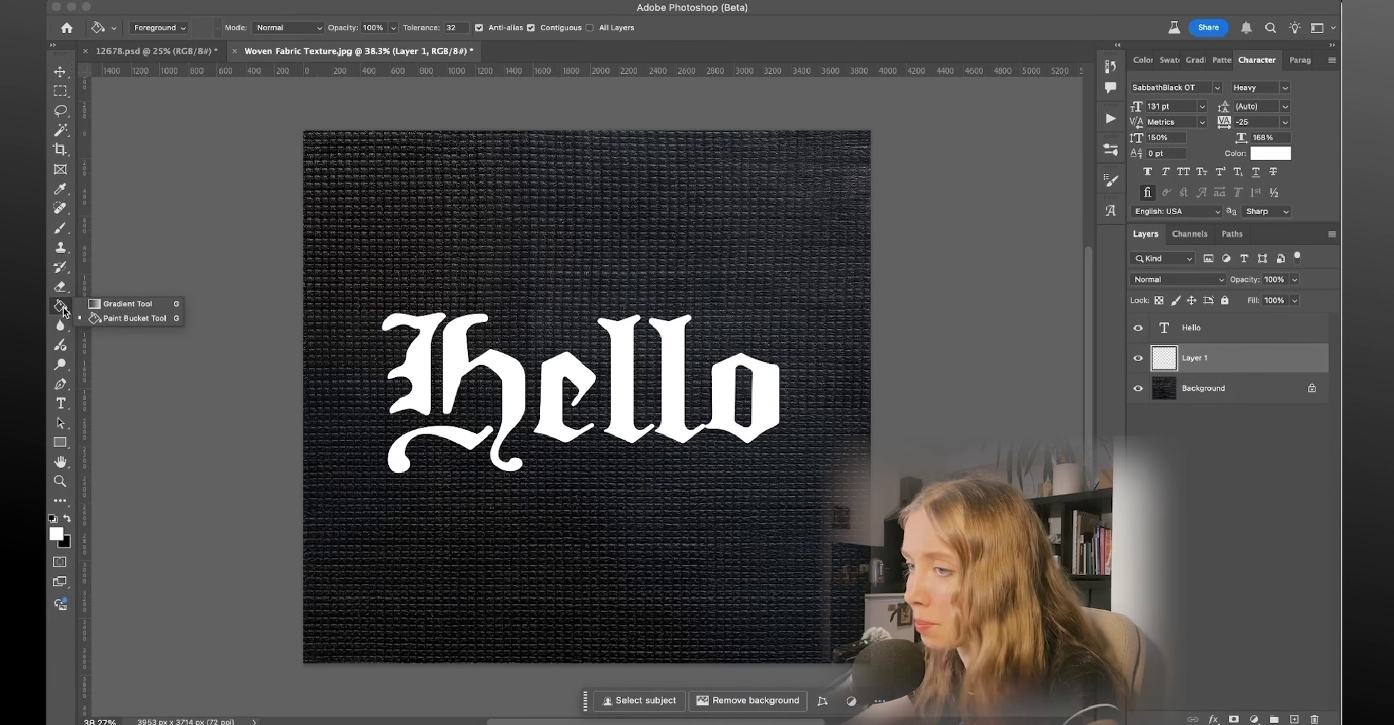
pyautogui.press('x')
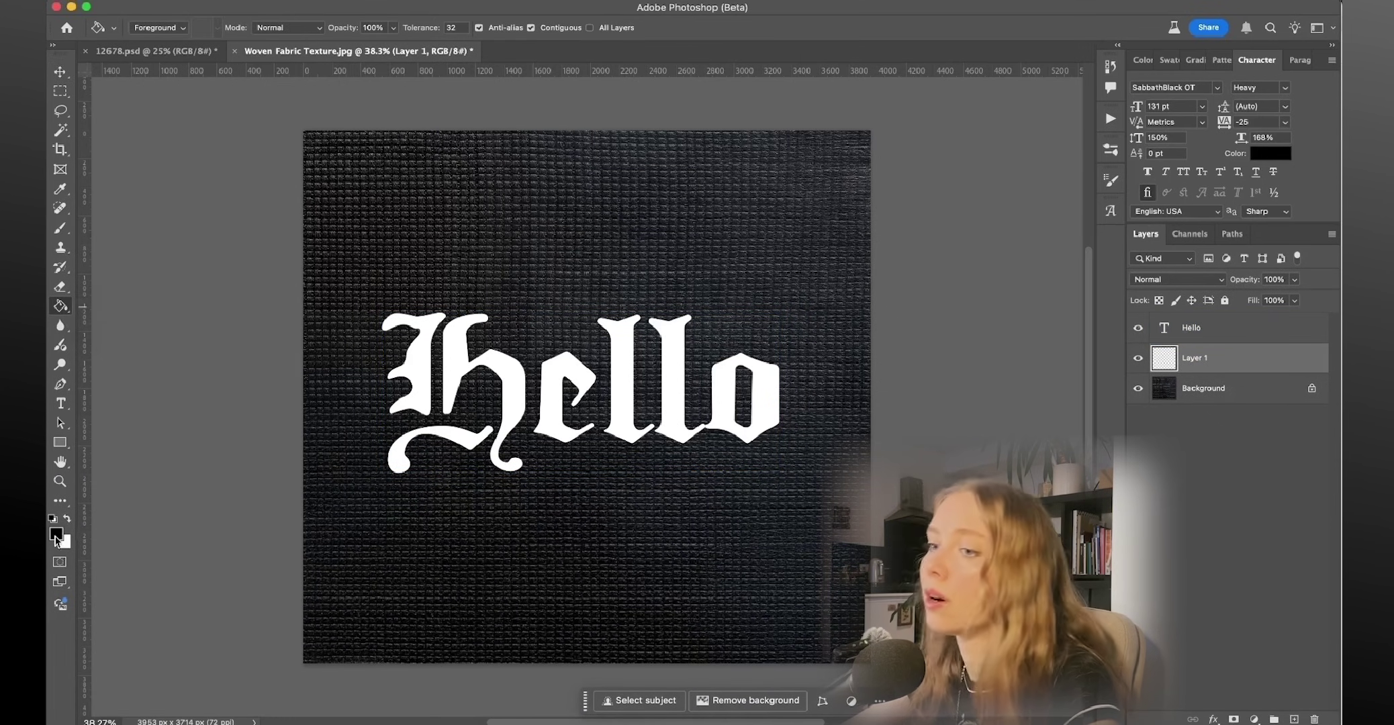
pyautogui.click(593, 276)
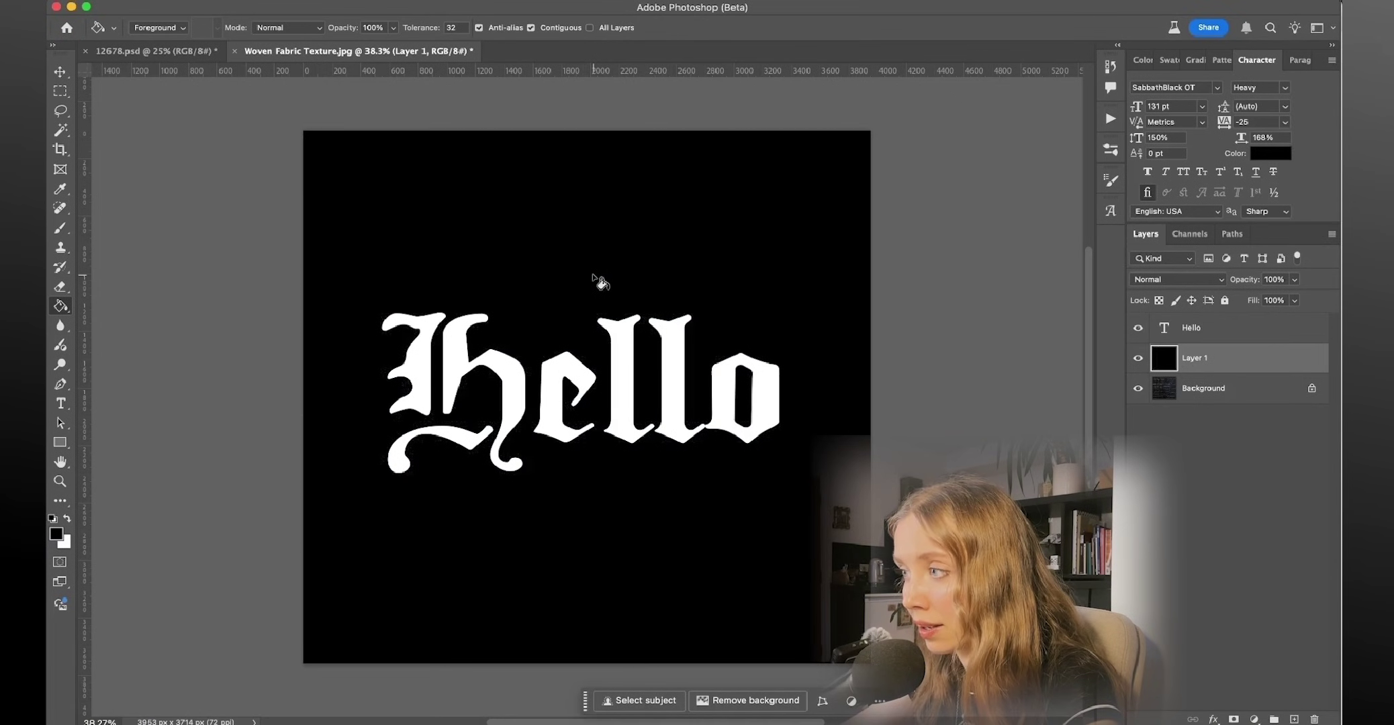
pyautogui.click(59, 71)
pyautogui.click(1218, 340)
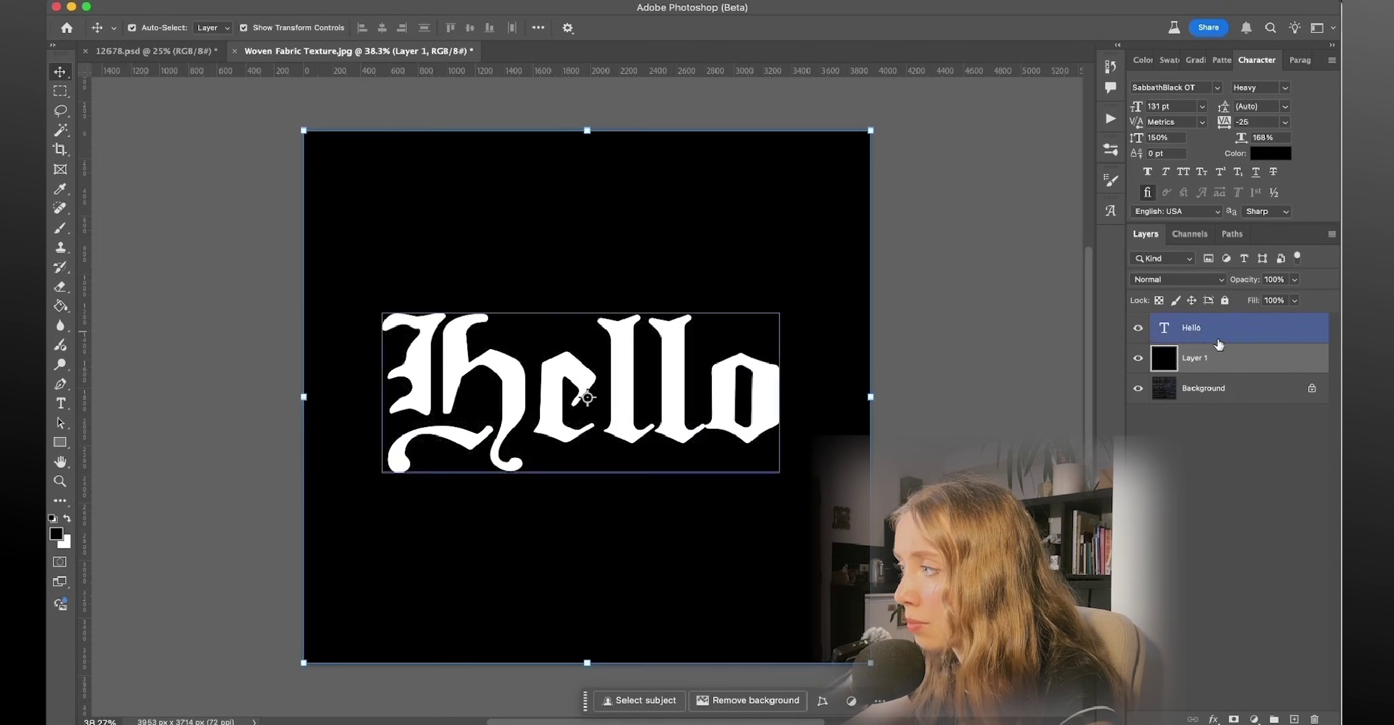
pyautogui.keyDown('super'); pyautogui.click(1219, 341); pyautogui.keyUp('super')
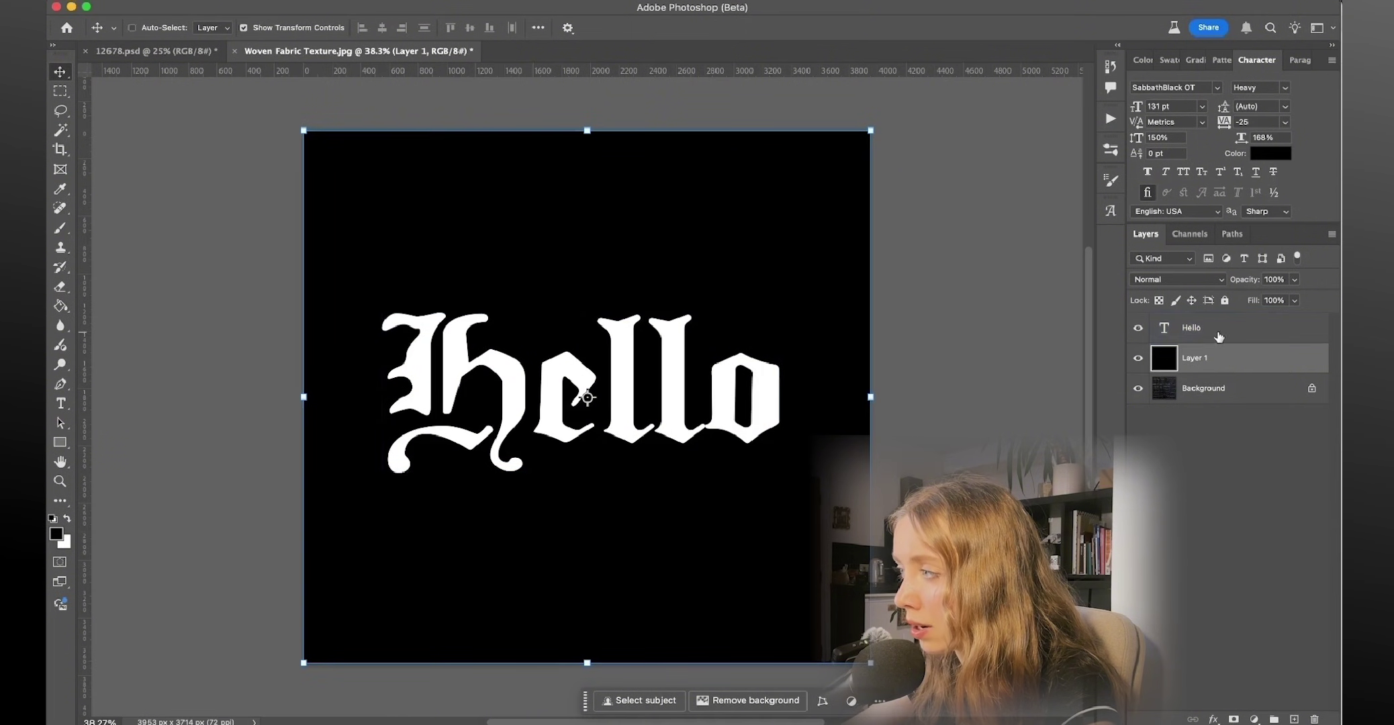
# - Merge the black layer into Hello, set it to Screen, and convert it to a Smart Object
pyautogui.click(1220, 345)
pyautogui.press('super+e')
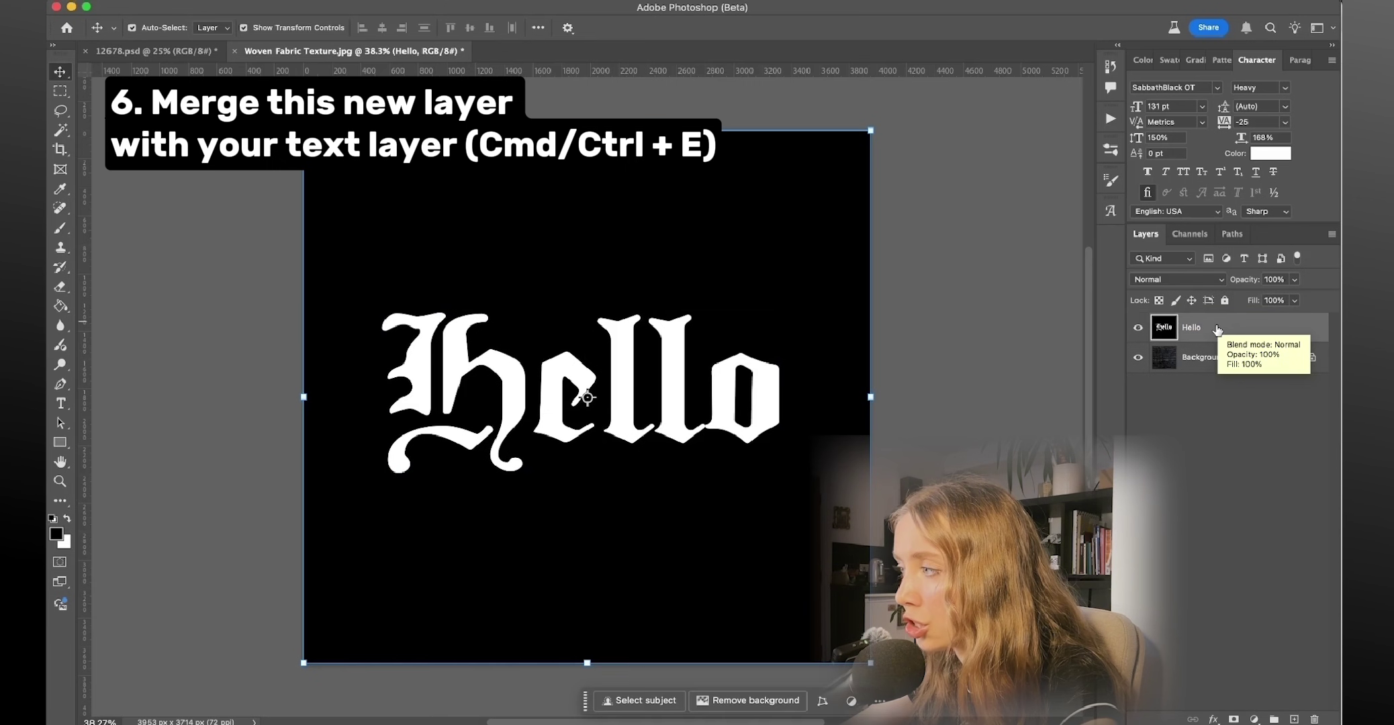
pyautogui.click(1206, 282)
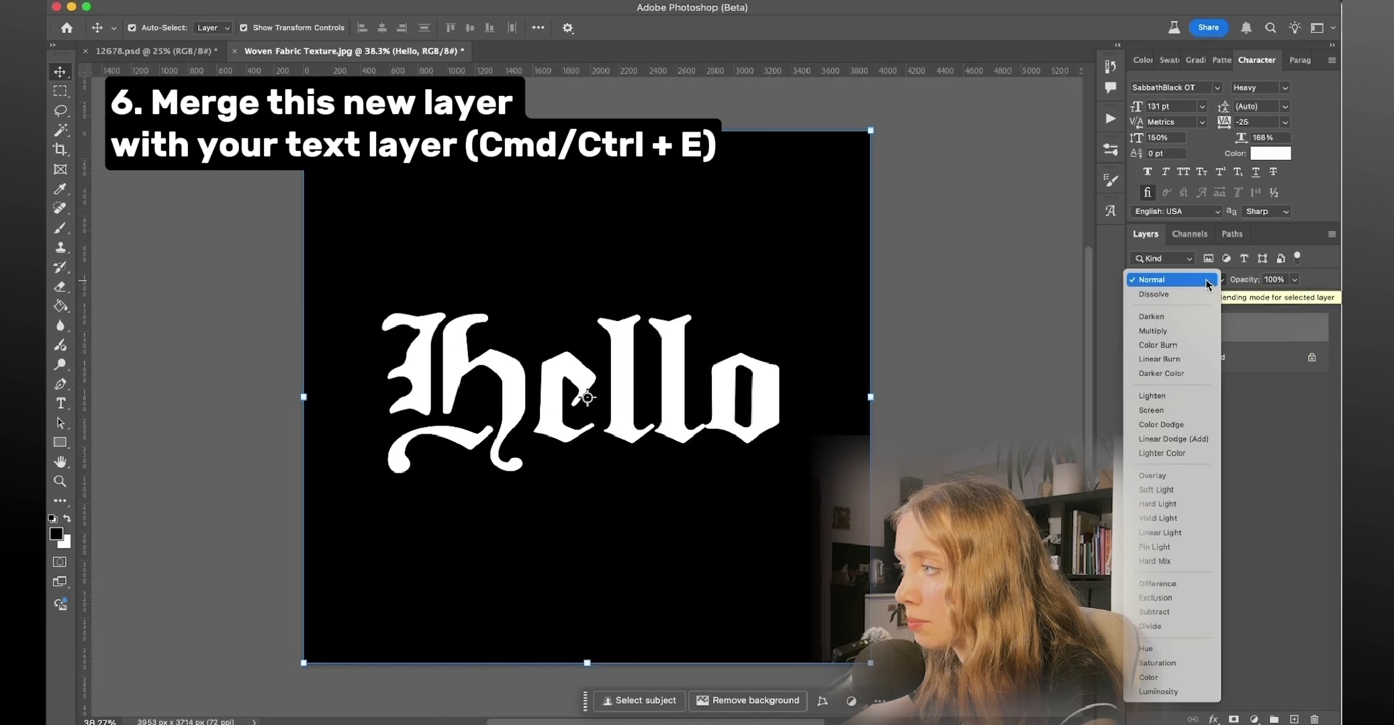
pyautogui.click(1175, 410)
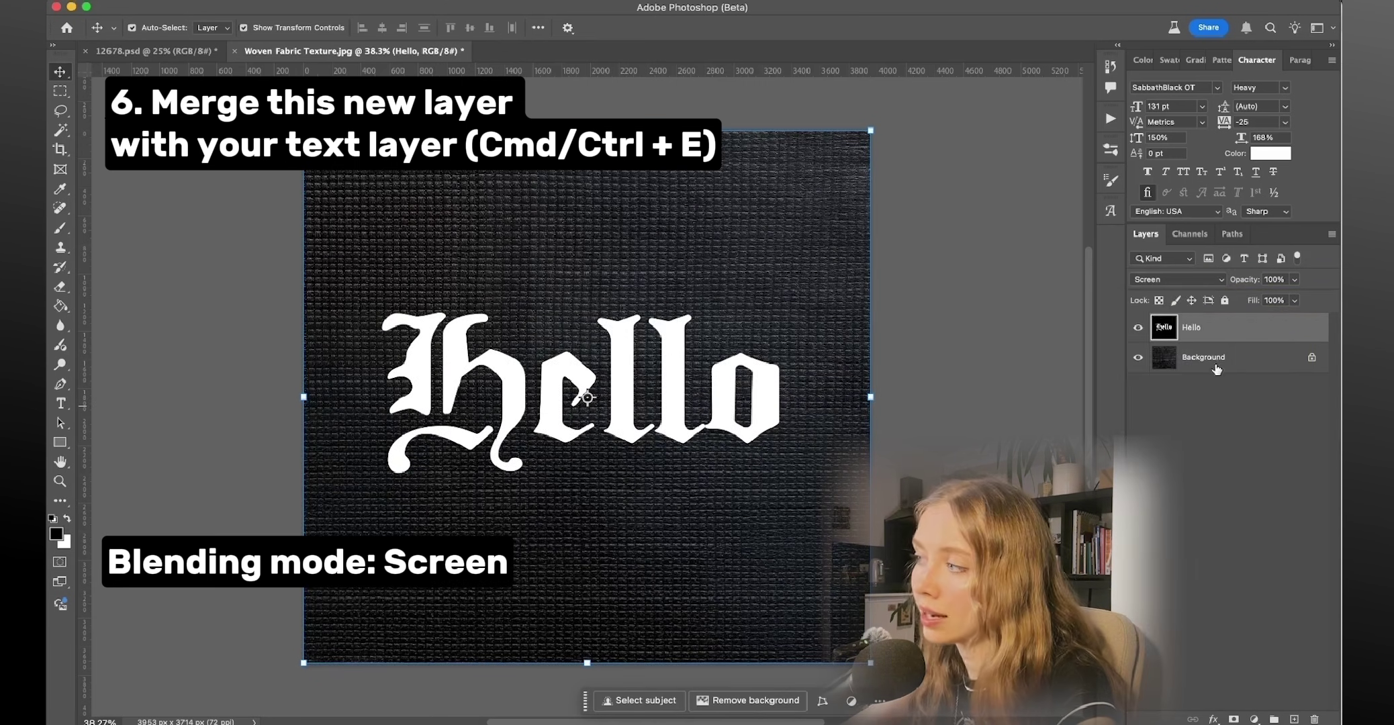
pyautogui.rightClick(1253, 324)
pyautogui.click(1155, 617)
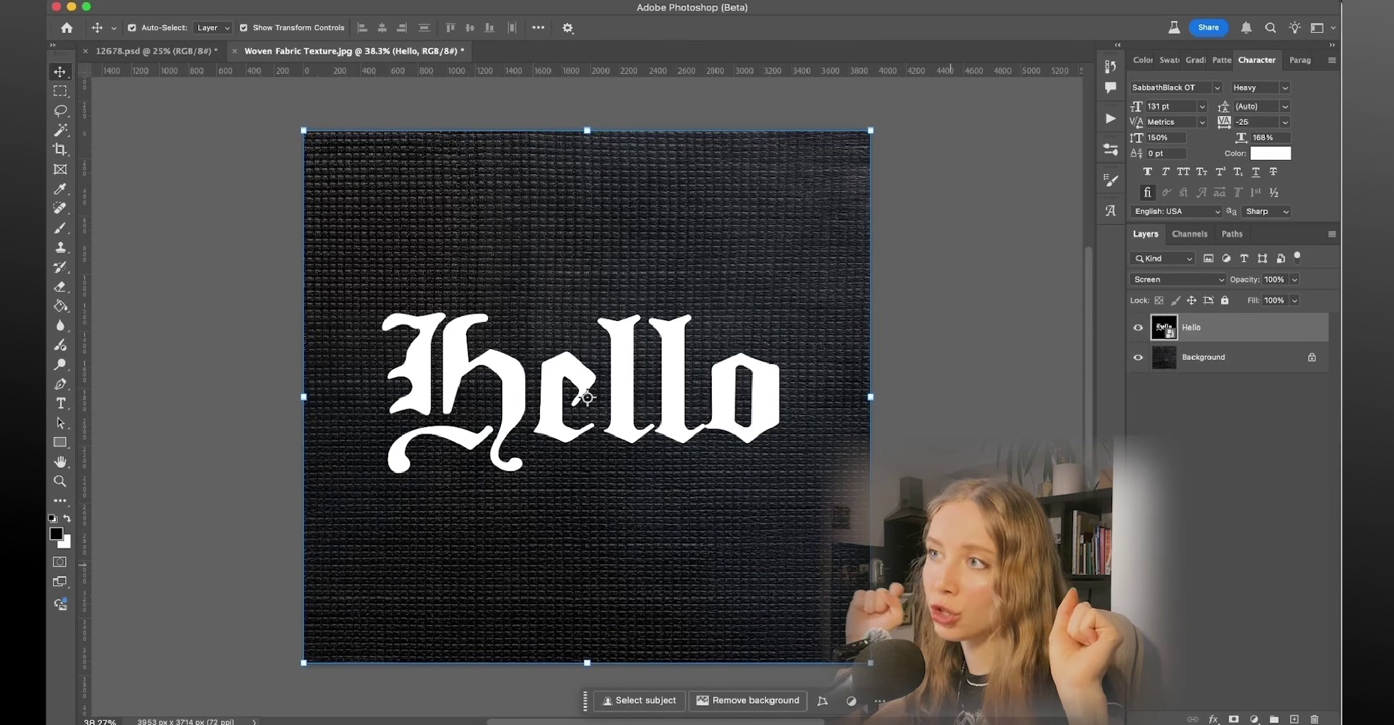
# - Apply a Mosaic pixelate filter with a 38 square cell size to Hello
pyautogui.click(413, 0)
pyautogui.moveTo(469, 293)
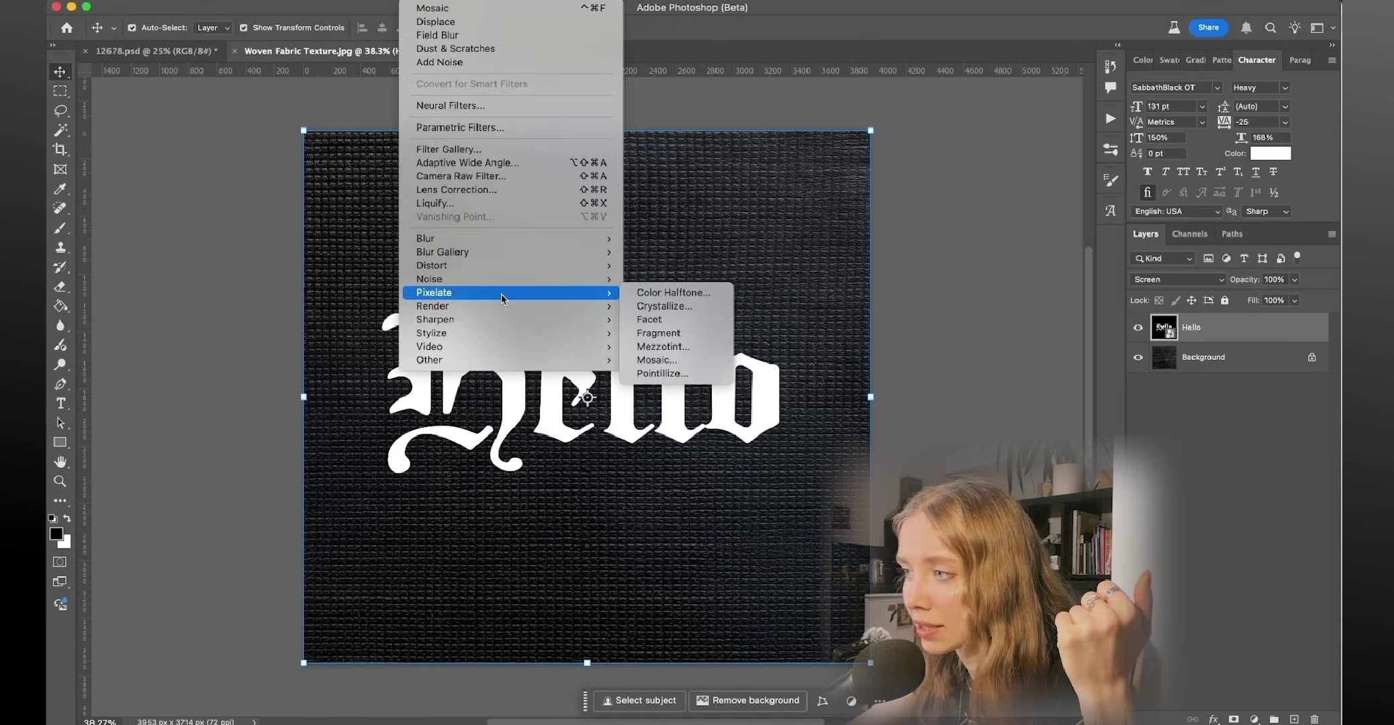
pyautogui.click(672, 363)
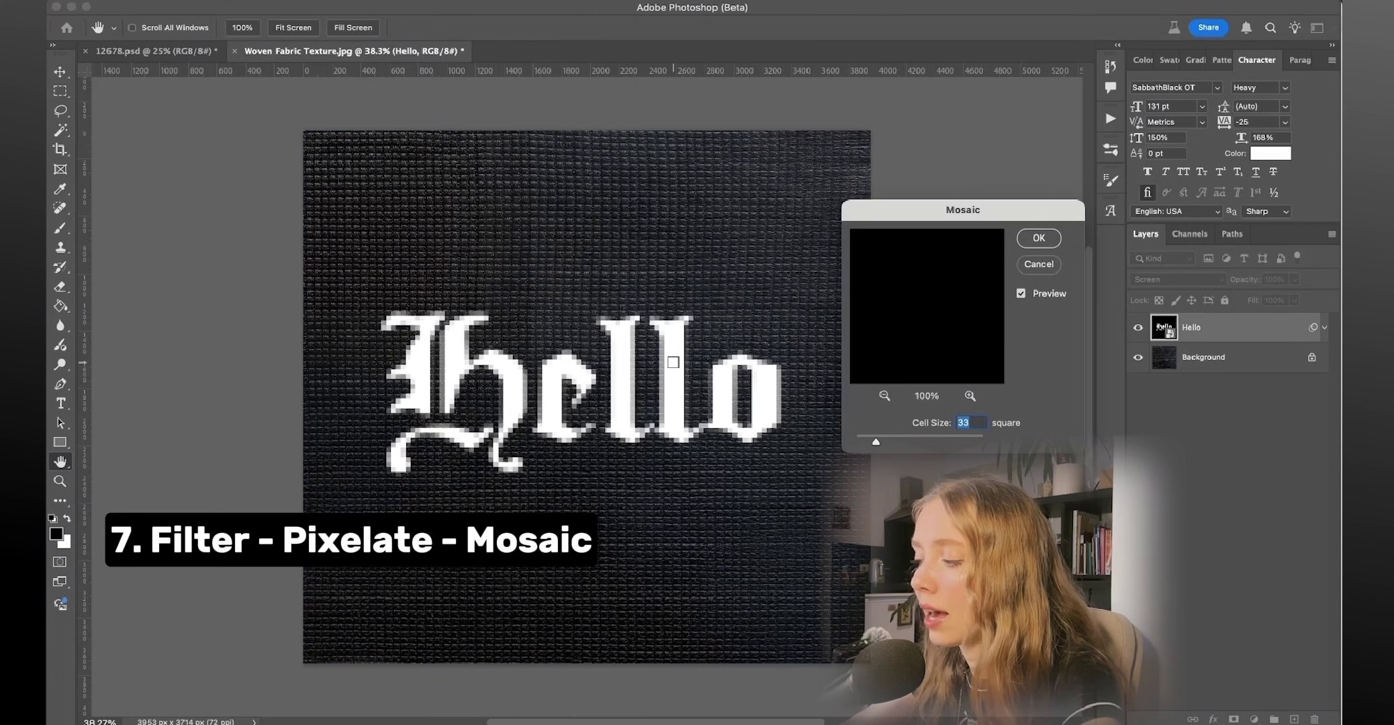
pyautogui.keyDown('super'); pyautogui.click(673, 362); pyautogui.keyUp('super')
pyautogui.keyDown('super'); pyautogui.click(673, 362); pyautogui.keyUp('super')
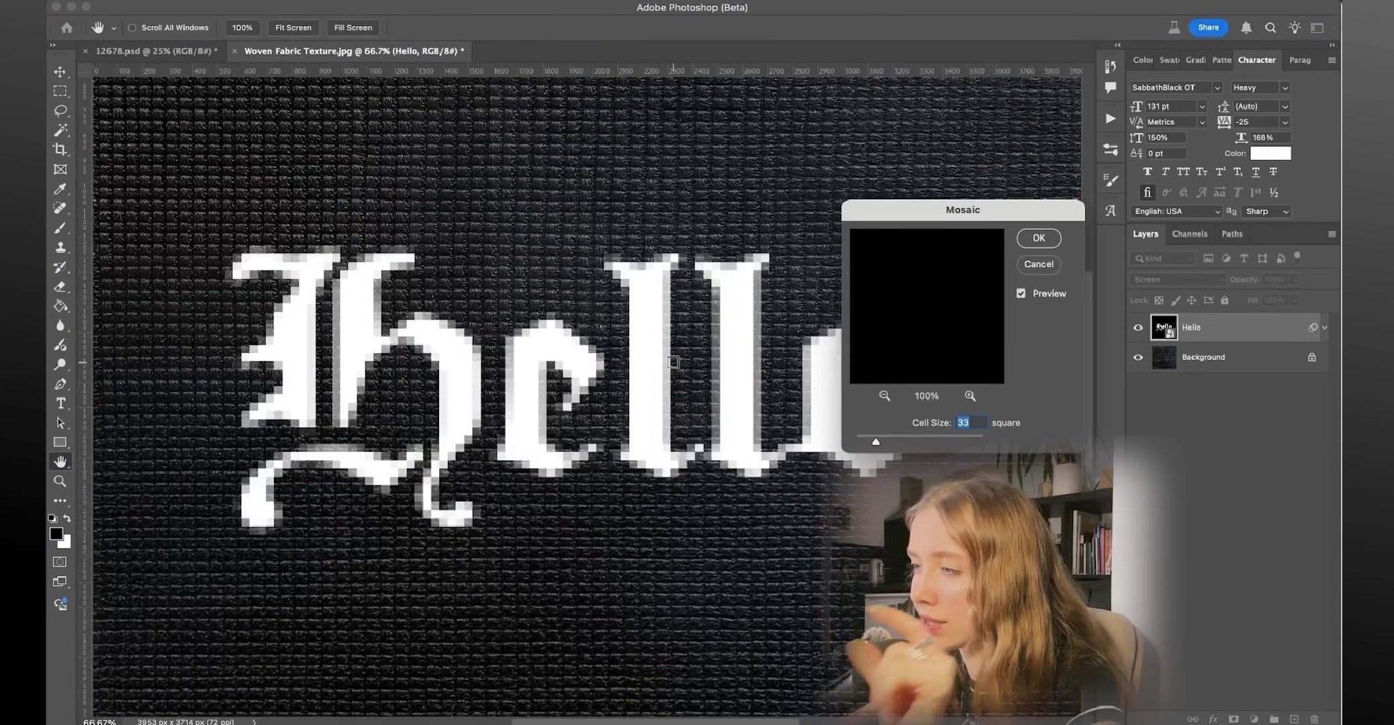
pyautogui.keyDown('super'); pyautogui.click(672, 363); pyautogui.keyUp('super')
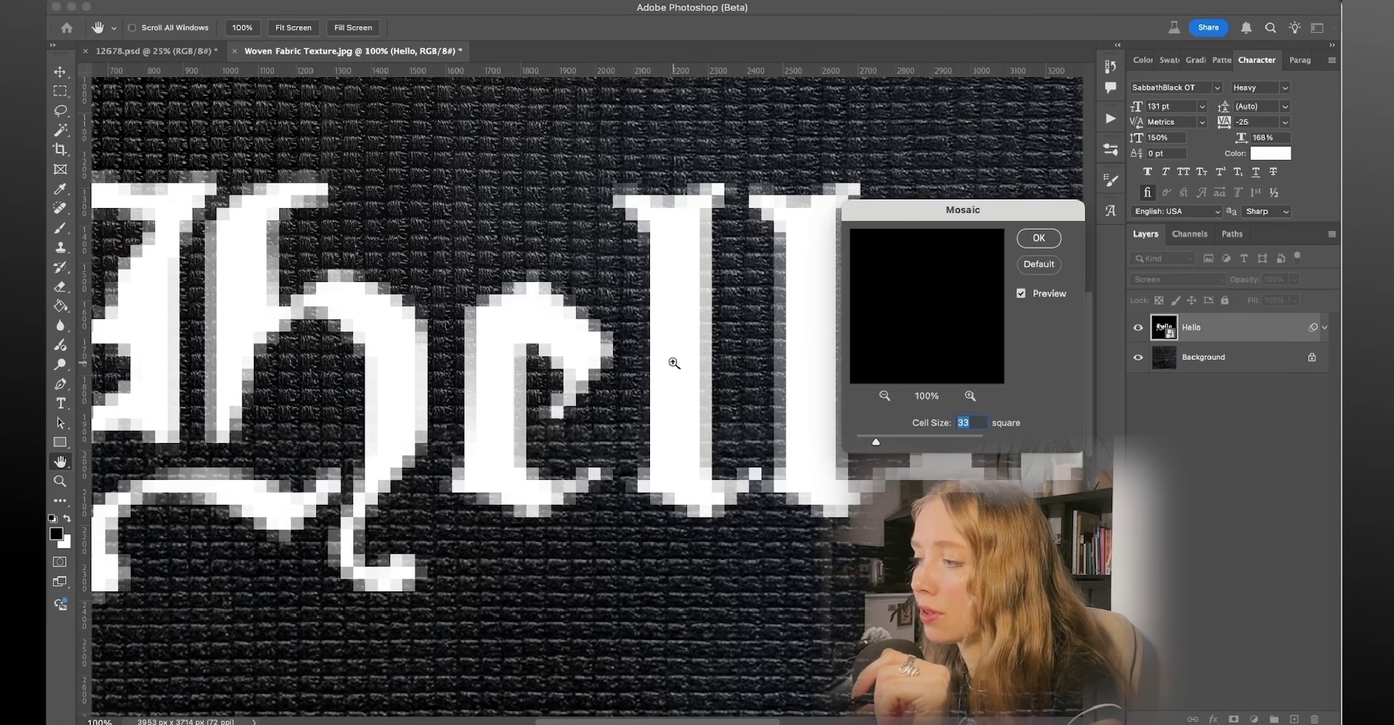
pyautogui.keyDown('alt'); pyautogui.click(673, 363); pyautogui.keyUp('alt')
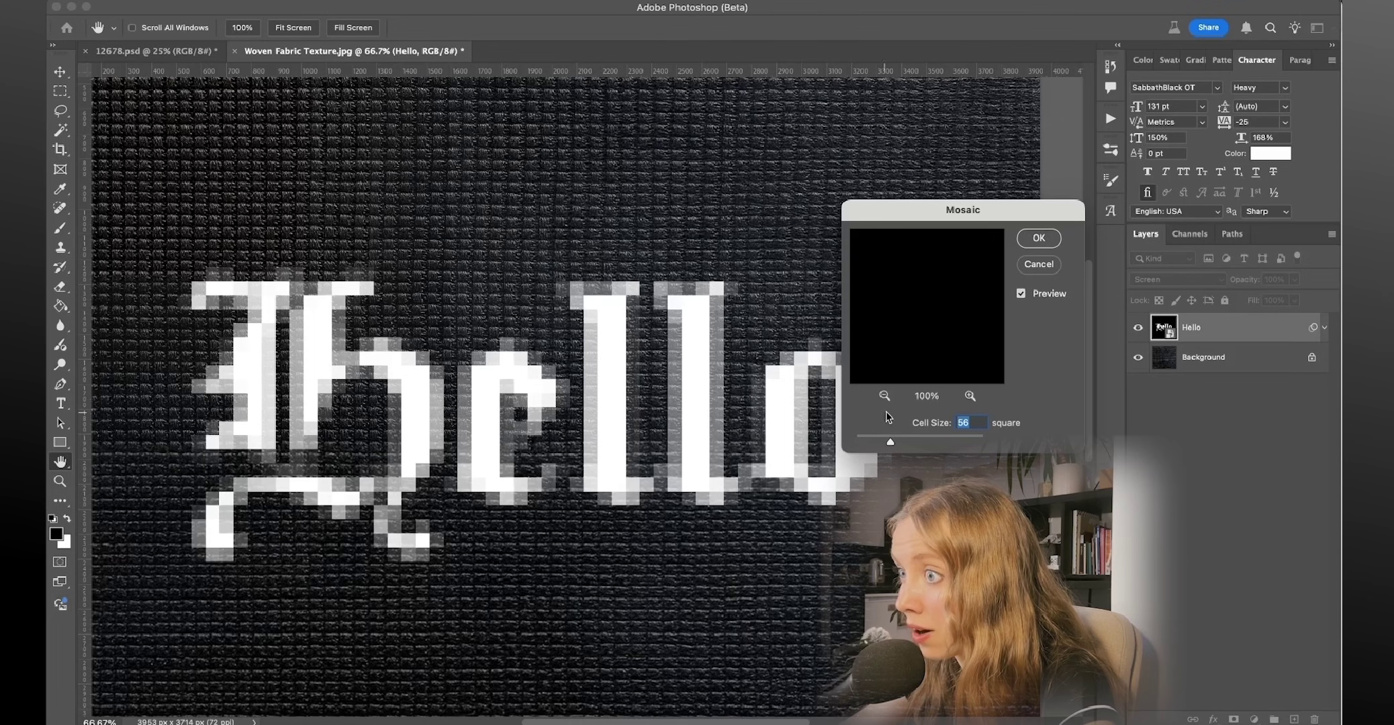
pyautogui.moveTo(890, 441); pyautogui.dragTo(880, 443)
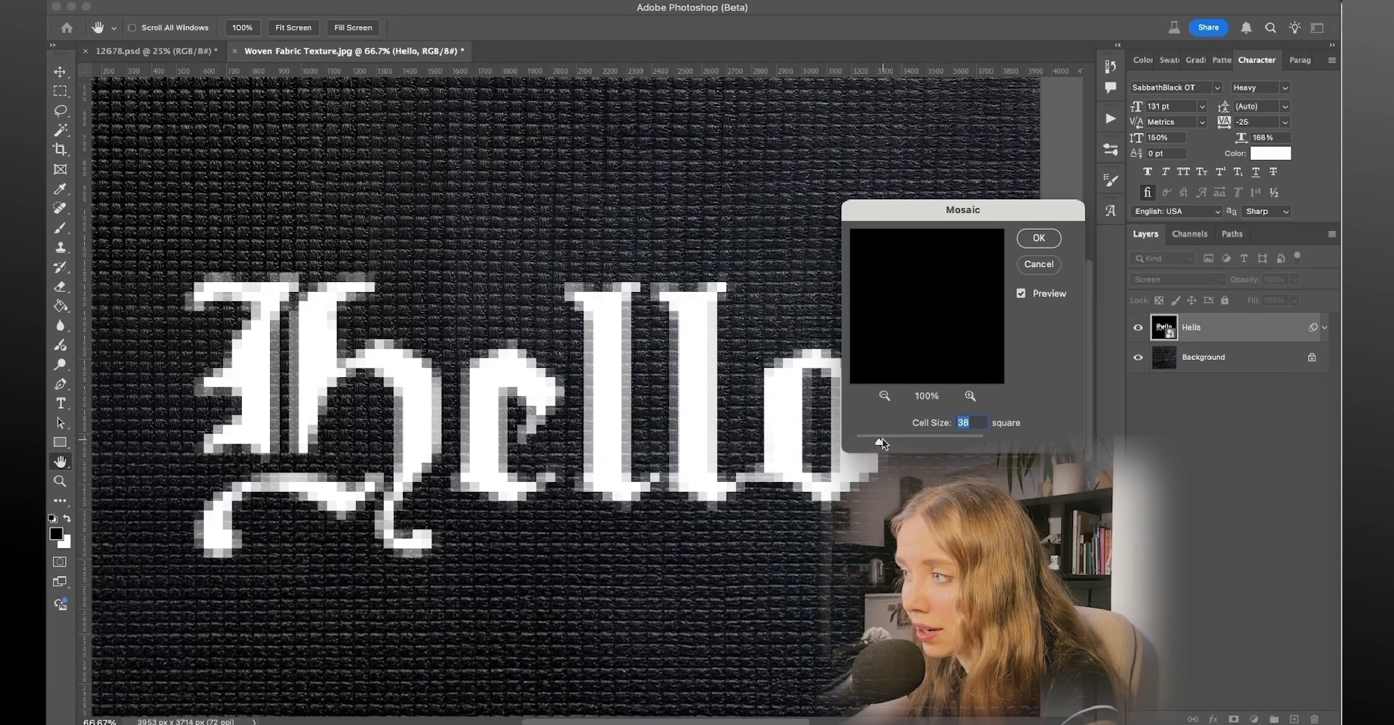
pyautogui.press('Return')
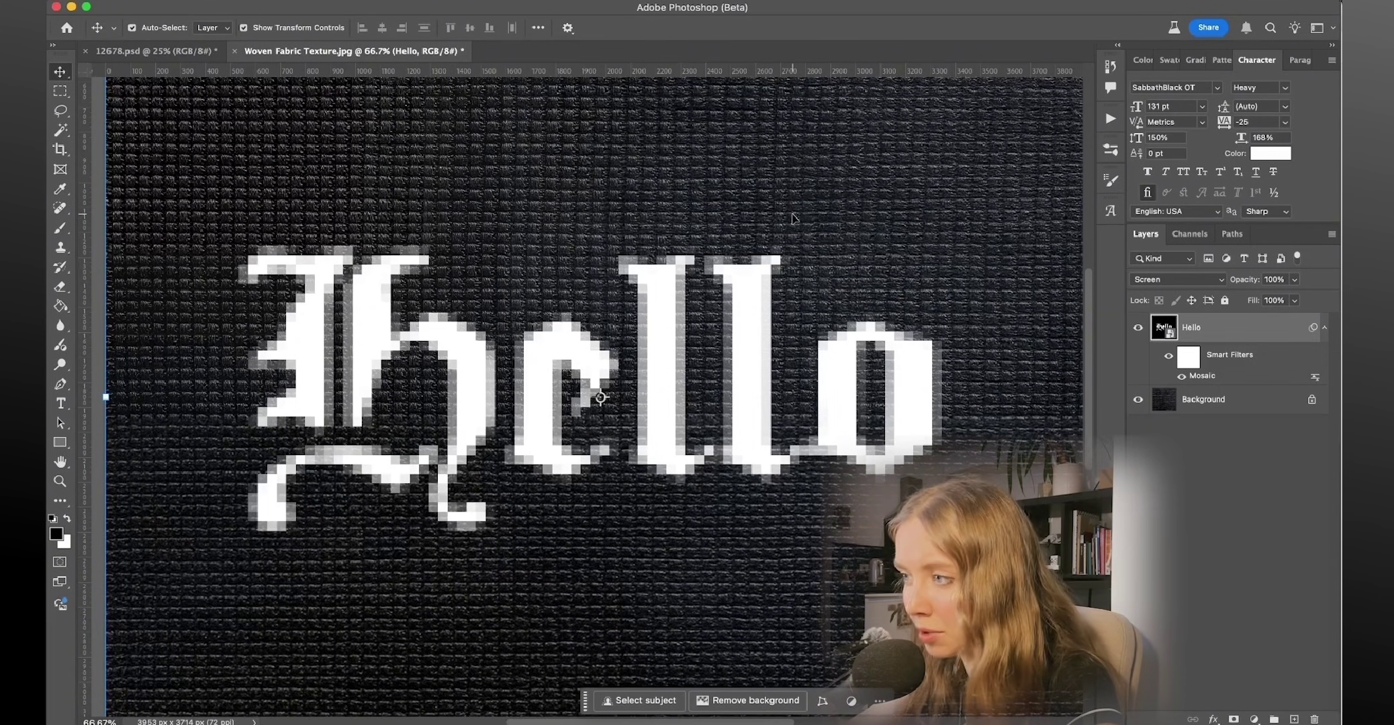
# - Add a Threshold adjustment at level 156 to give the pixel letters hard edges
pyautogui.click(265, 2)
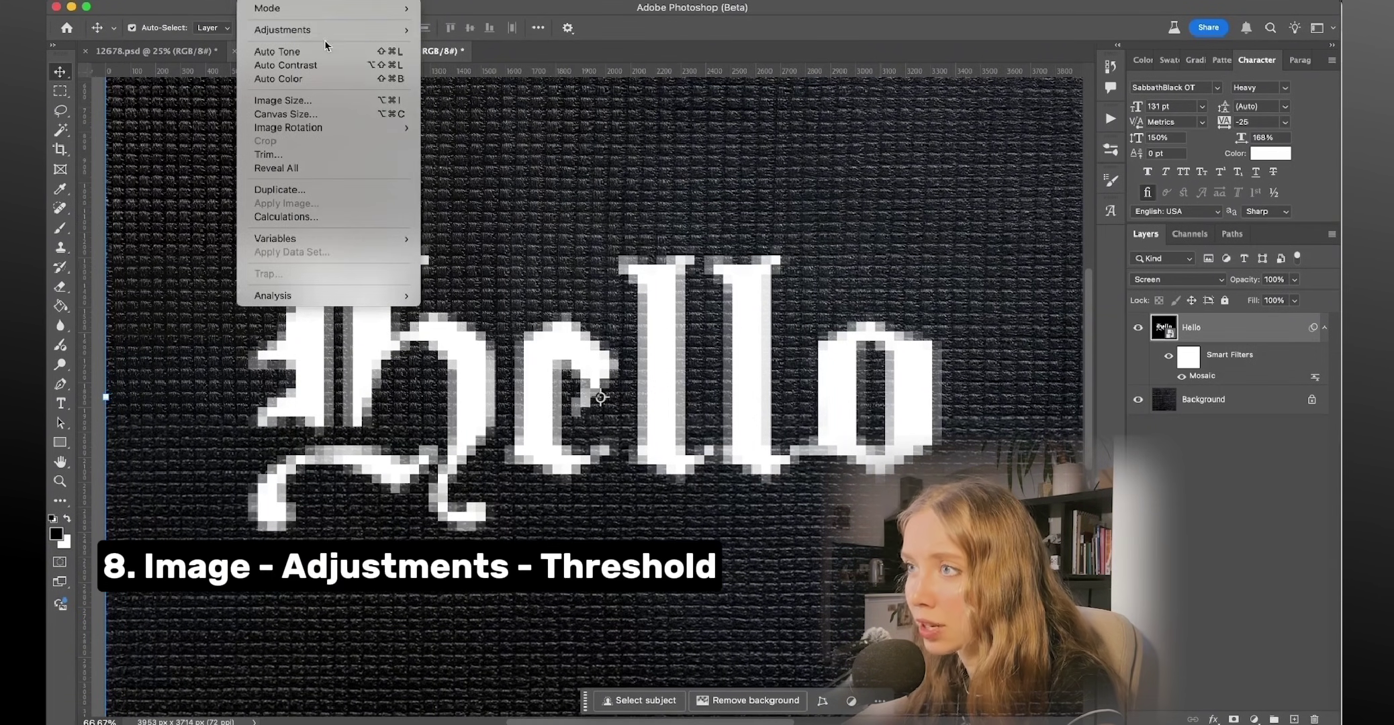
pyautogui.moveTo(322, 31)
pyautogui.click(522, 223)
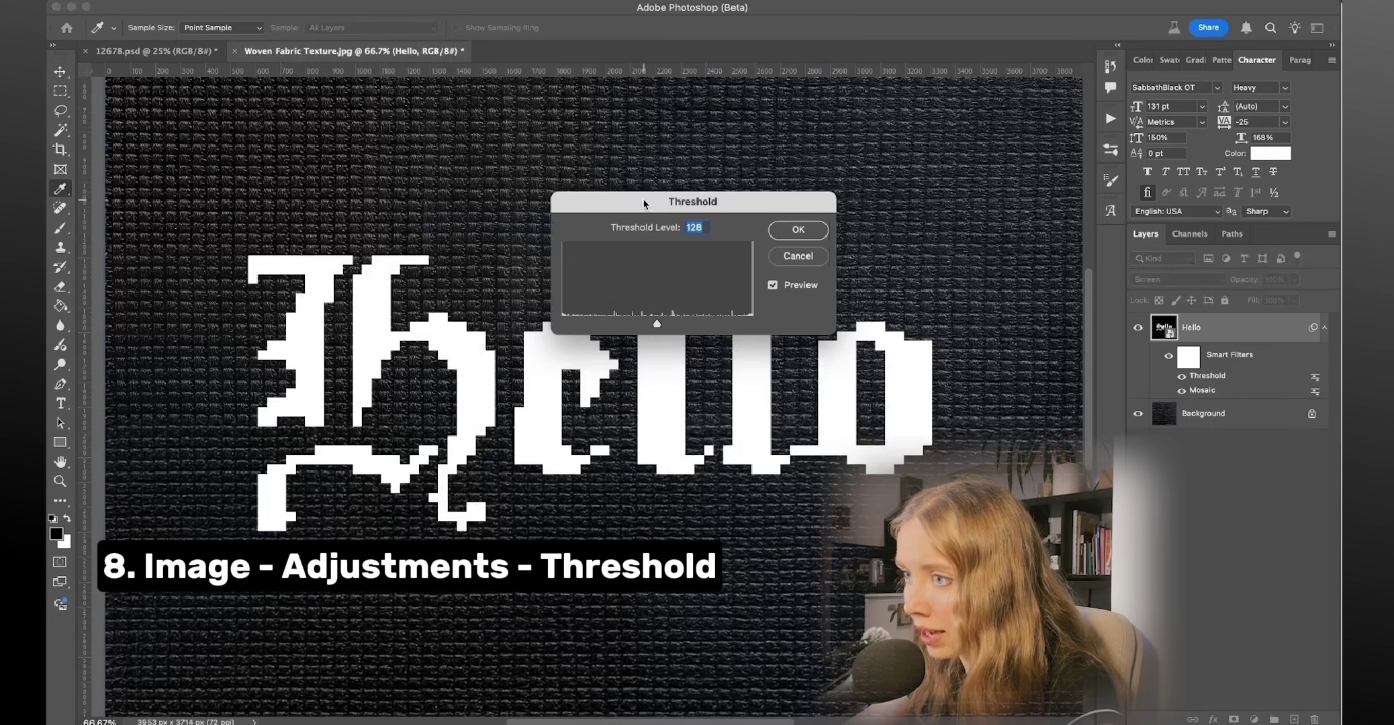
pyautogui.moveTo(637, 194); pyautogui.dragTo(946, 120)
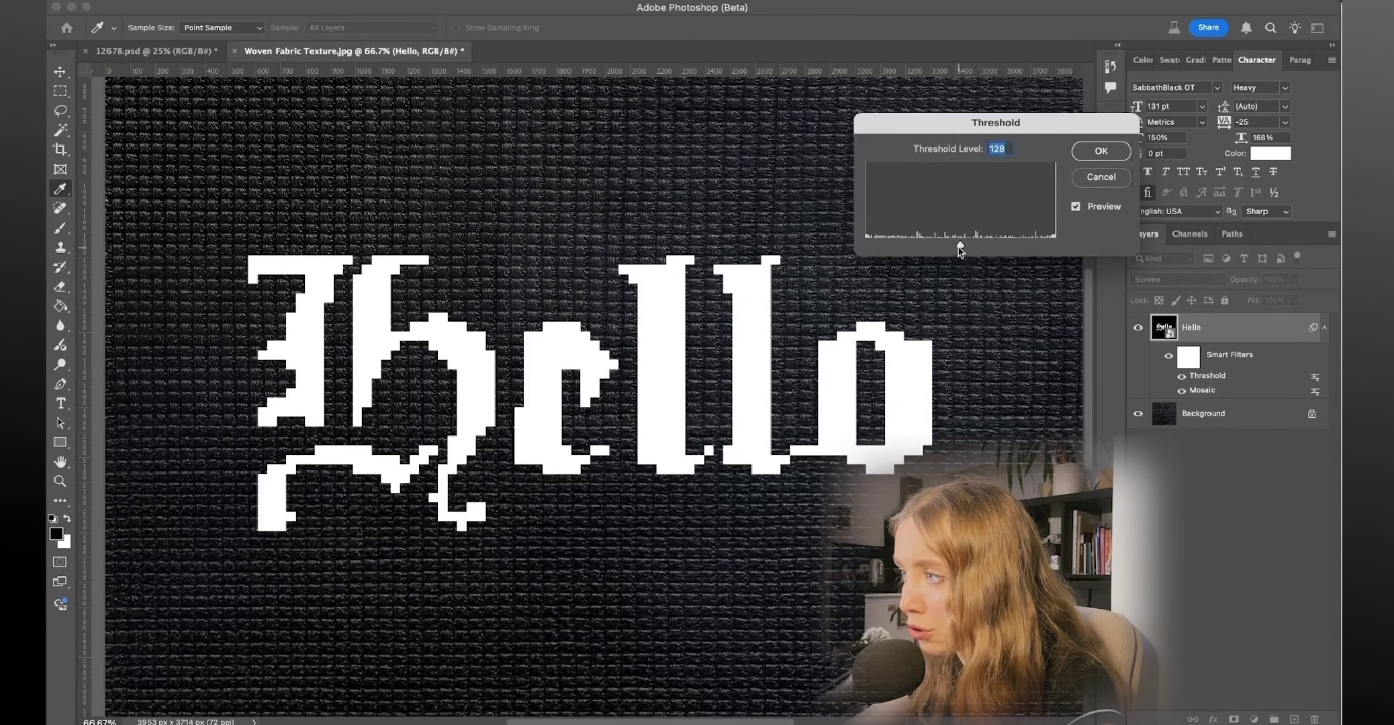
pyautogui.moveTo(961, 244)
pyautogui.mouseDown()
pyautogui.moveTo(943, 244)
pyautogui.moveTo(1047, 244)
pyautogui.moveTo(935, 244)
pyautogui.moveTo(956, 248)
pyautogui.mouseUp()
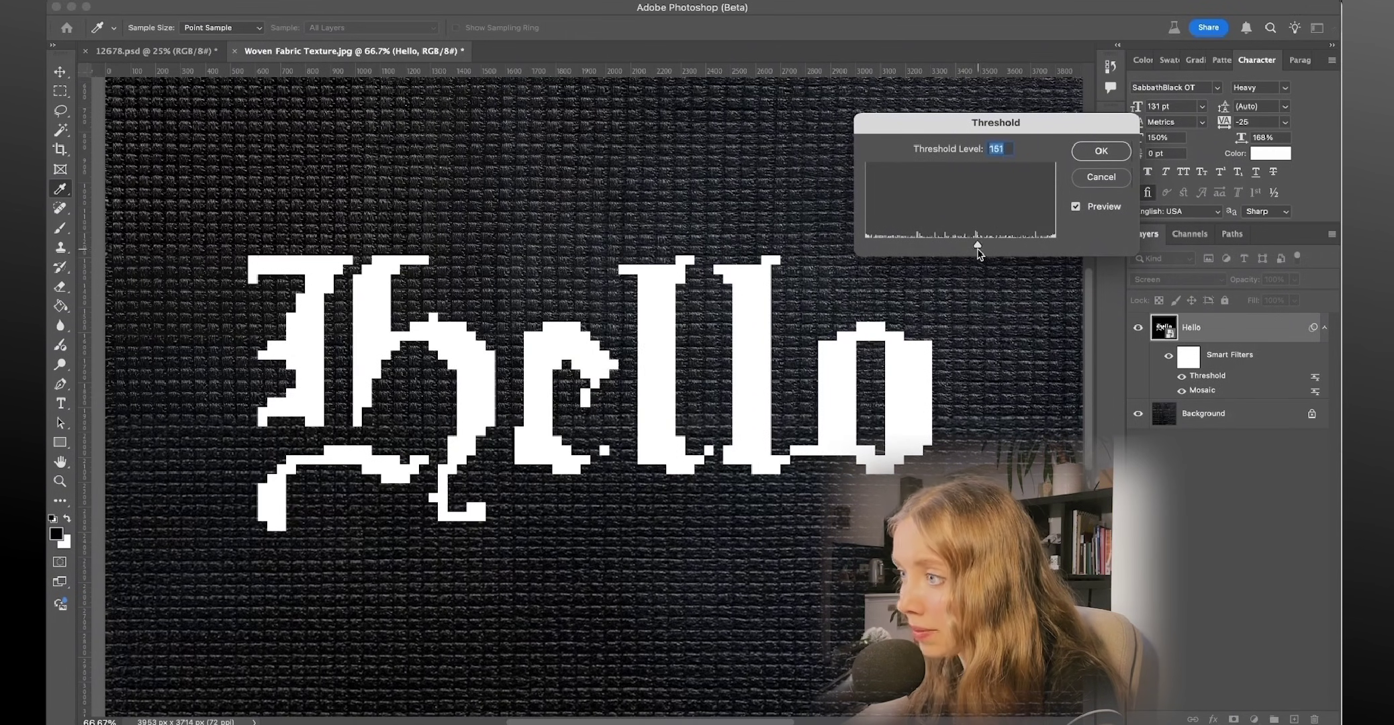
pyautogui.moveTo(1008, 250); pyautogui.dragTo(853, 230)
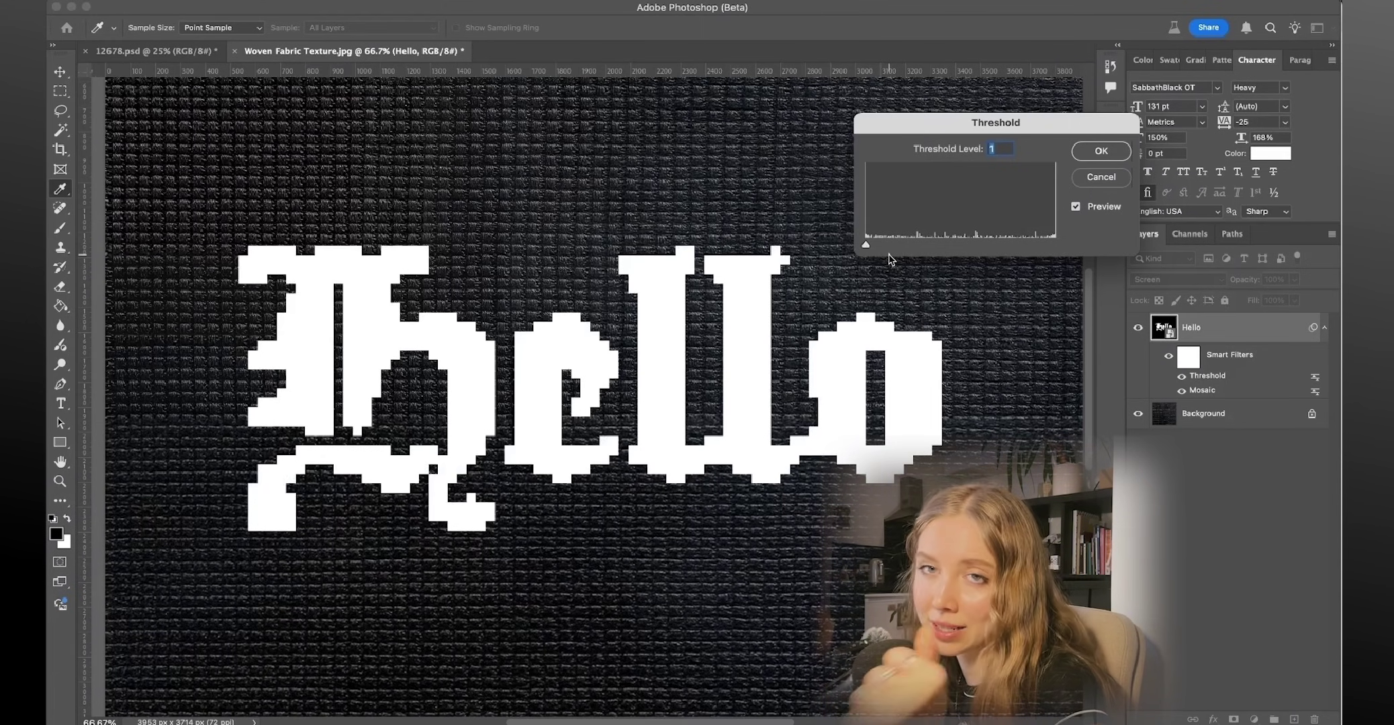
pyautogui.moveTo(865, 244); pyautogui.dragTo(973, 245)
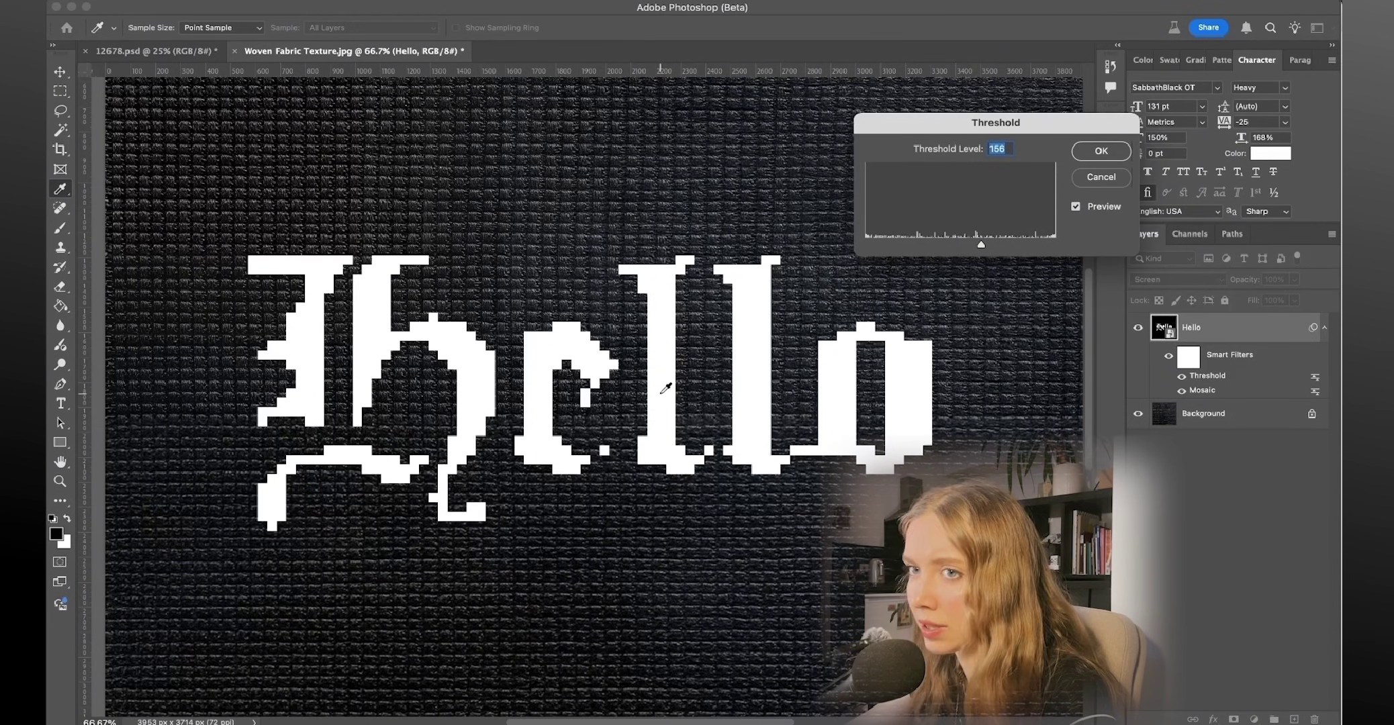
pyautogui.click(1100, 152)
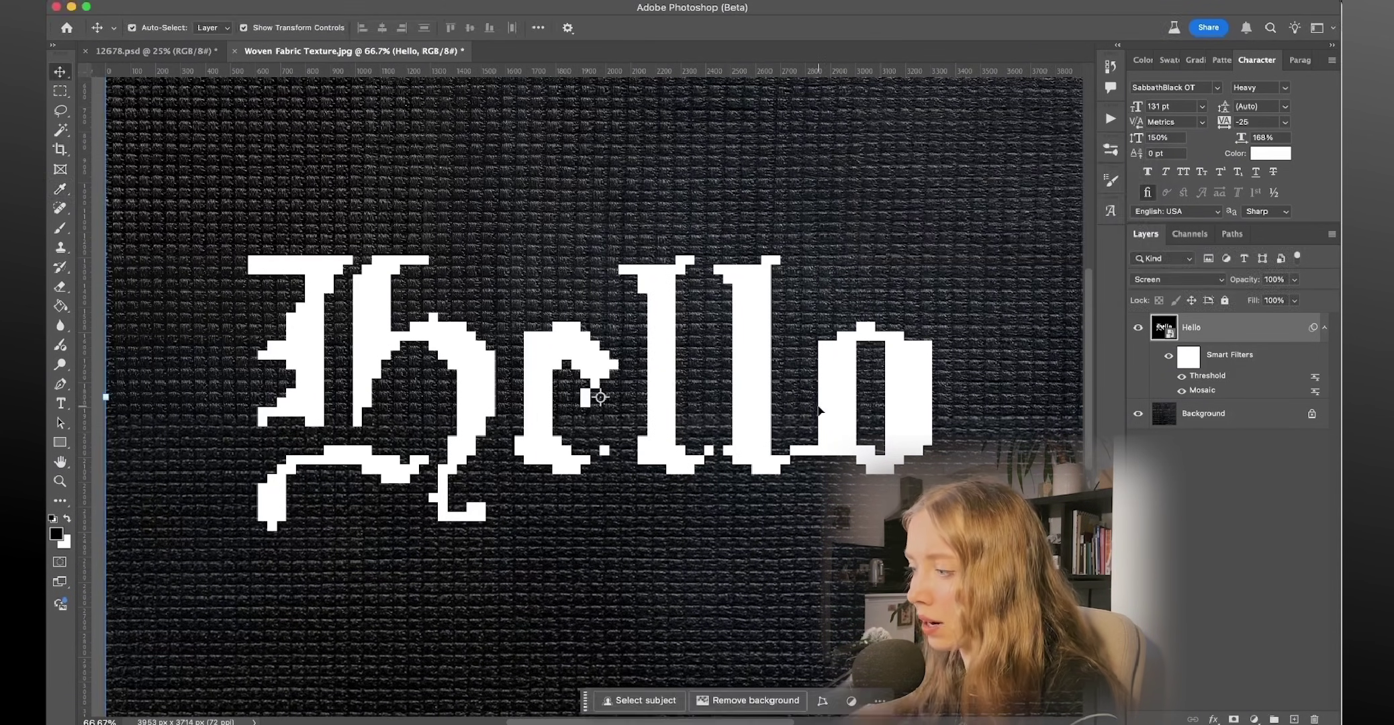
pyautogui.press('v')
pyautogui.hotkey('ctrl', '-')
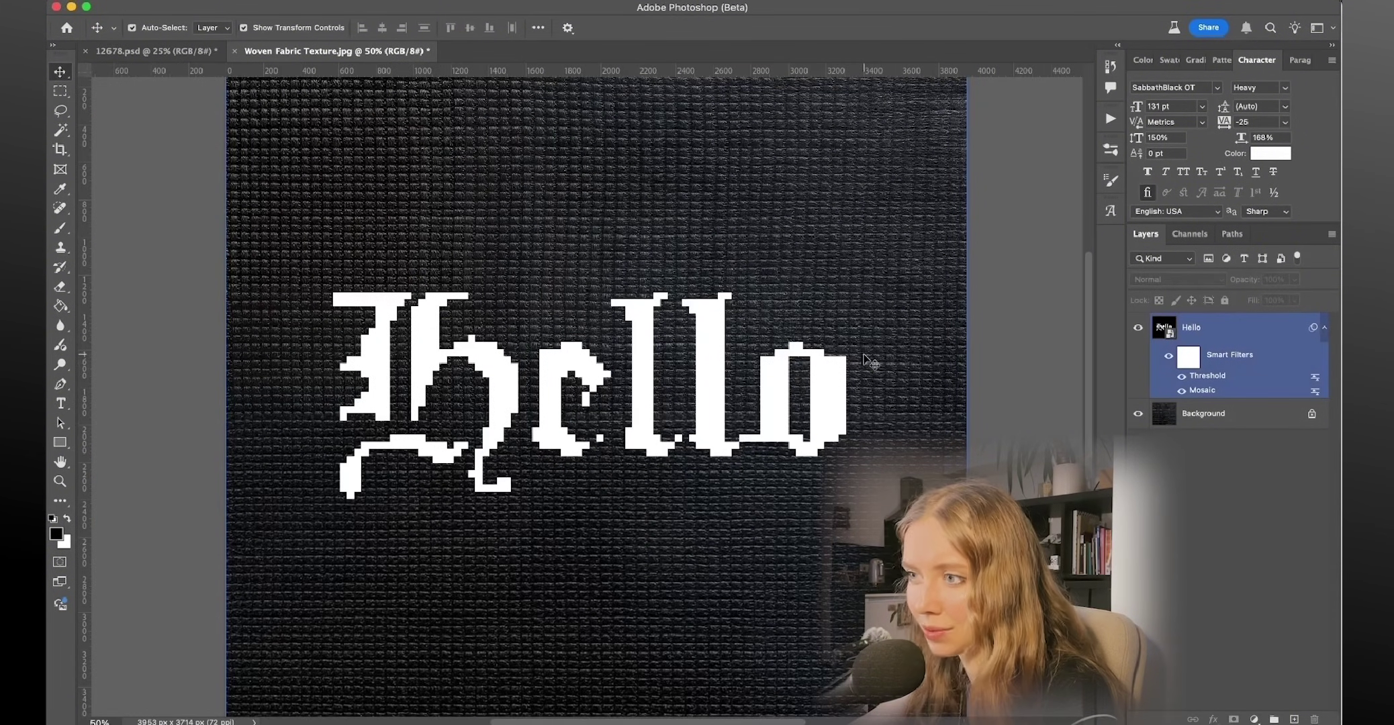
pyautogui.click(1021, 435)
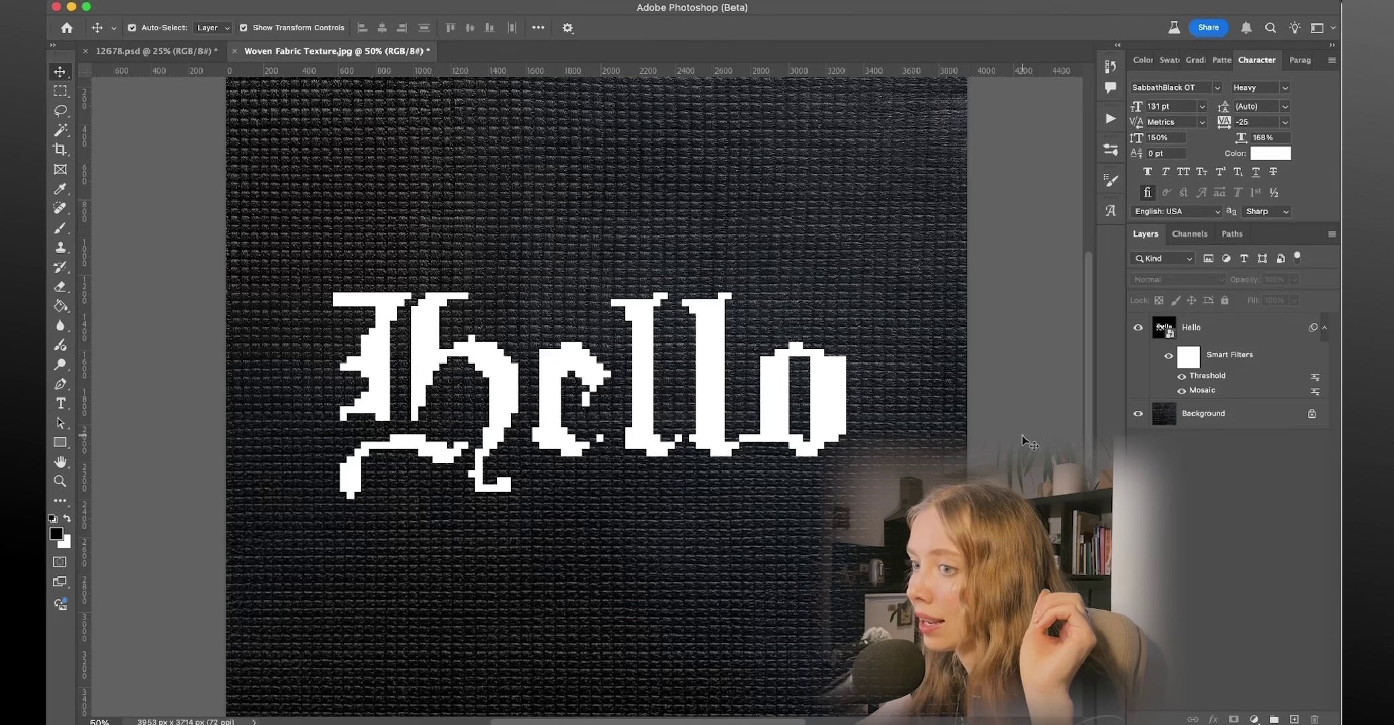
# - Apply Displace with 12/12 scale using Texture Map.psd as the displacement map
pyautogui.click(423, 1)
pyautogui.click(1240, 329)
pyautogui.click(423, 1)
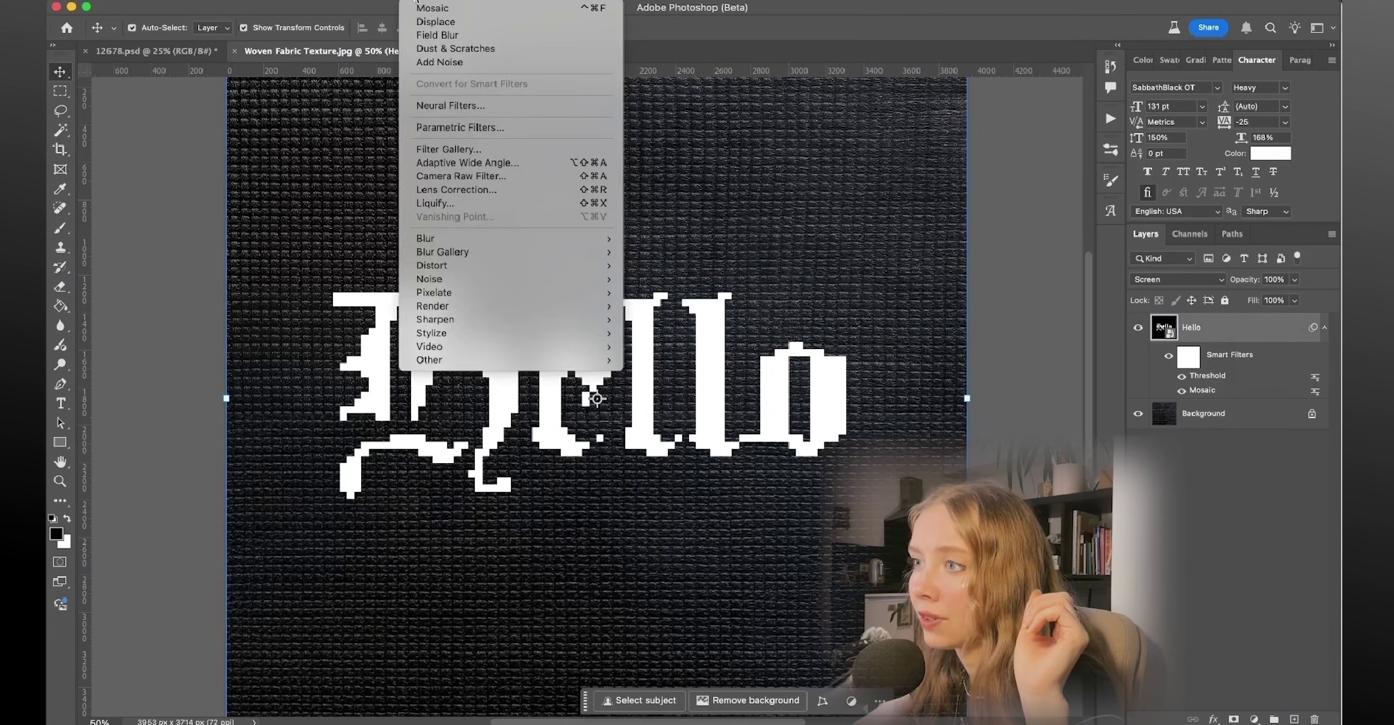
pyautogui.moveTo(543, 270)
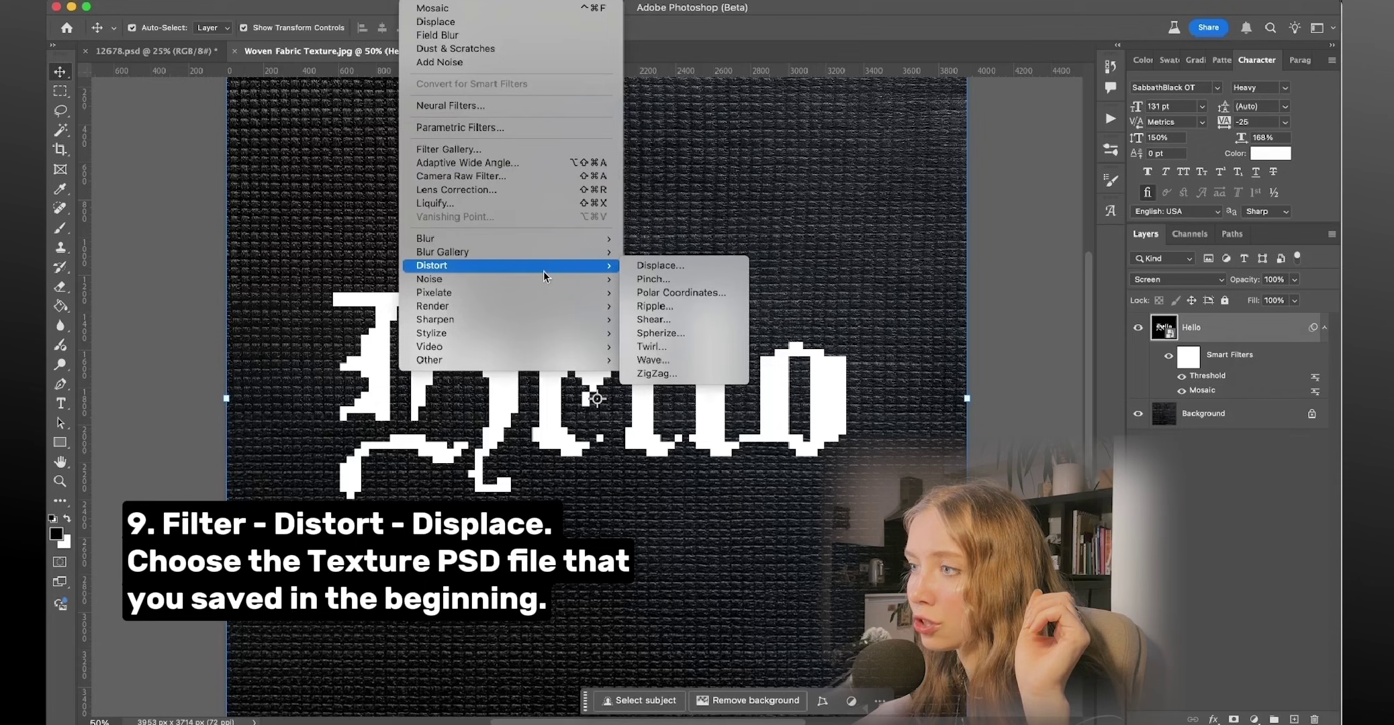
pyautogui.click(690, 265)
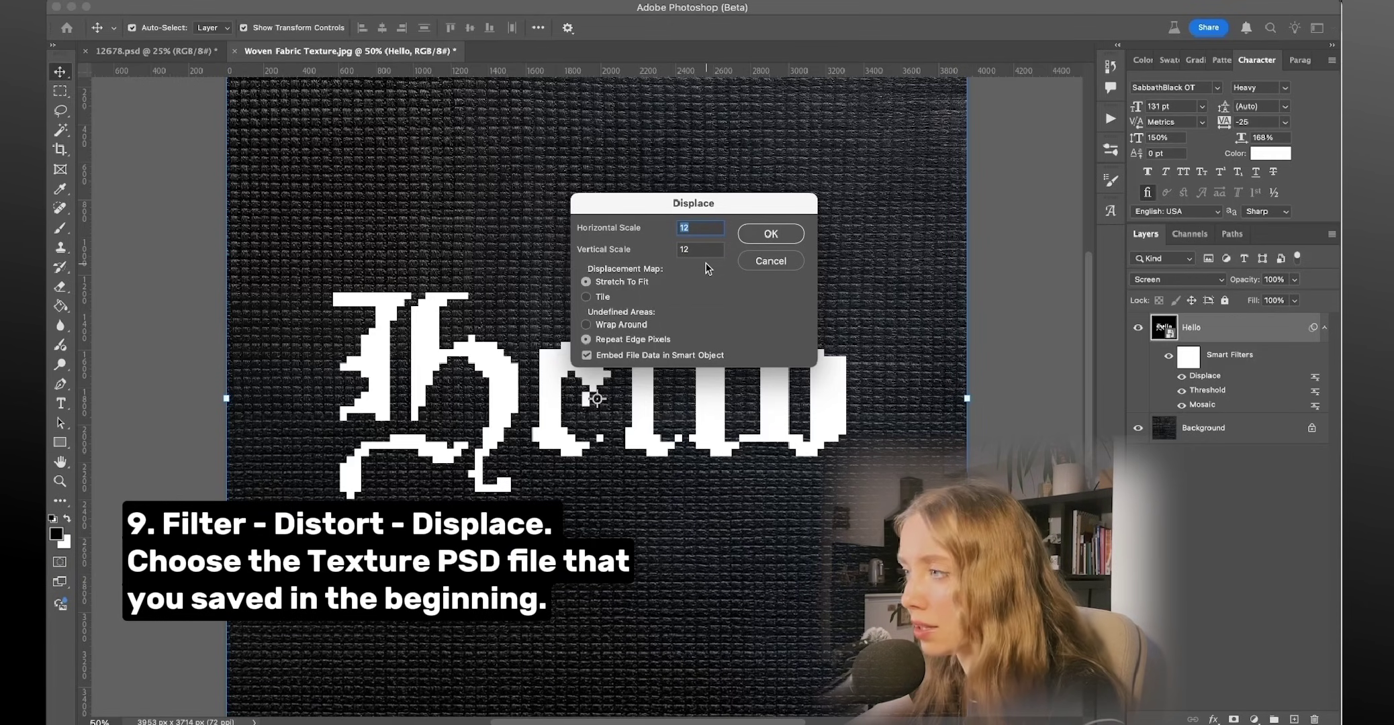
pyautogui.click(767, 234)
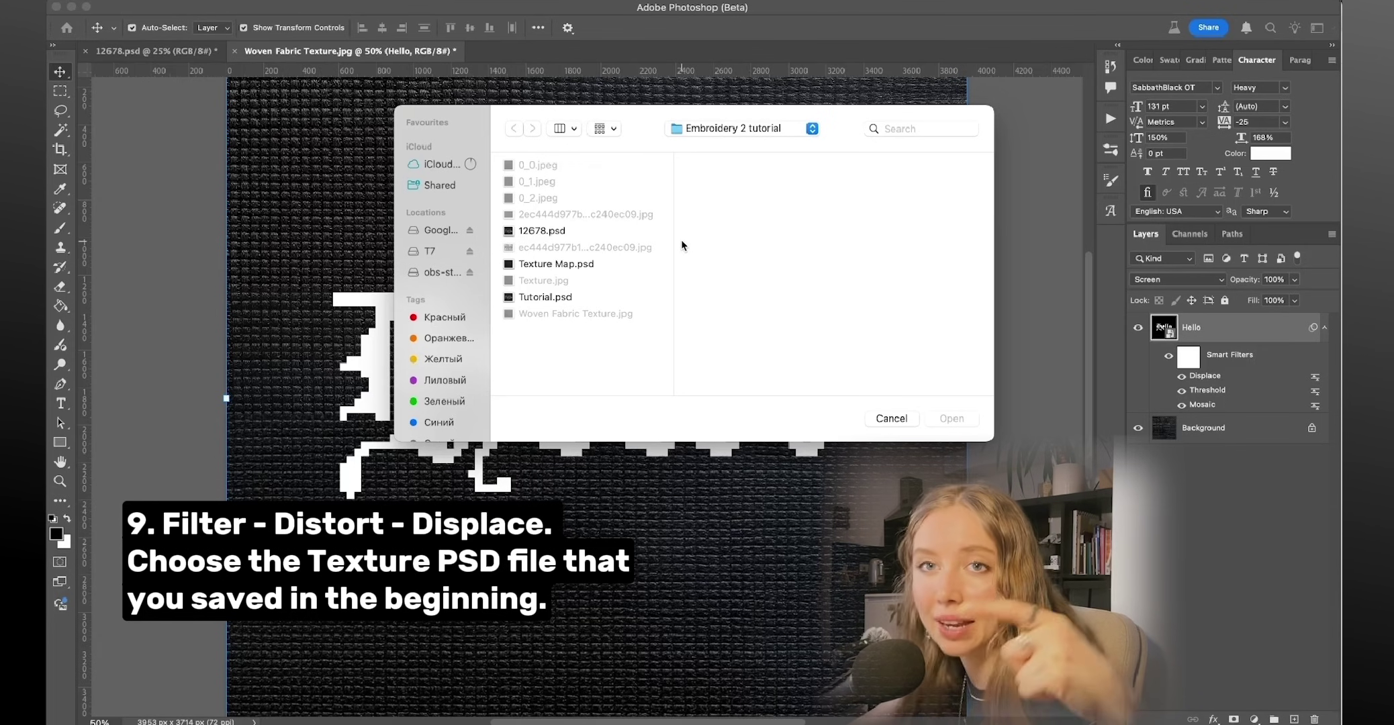
pyautogui.click(578, 267)
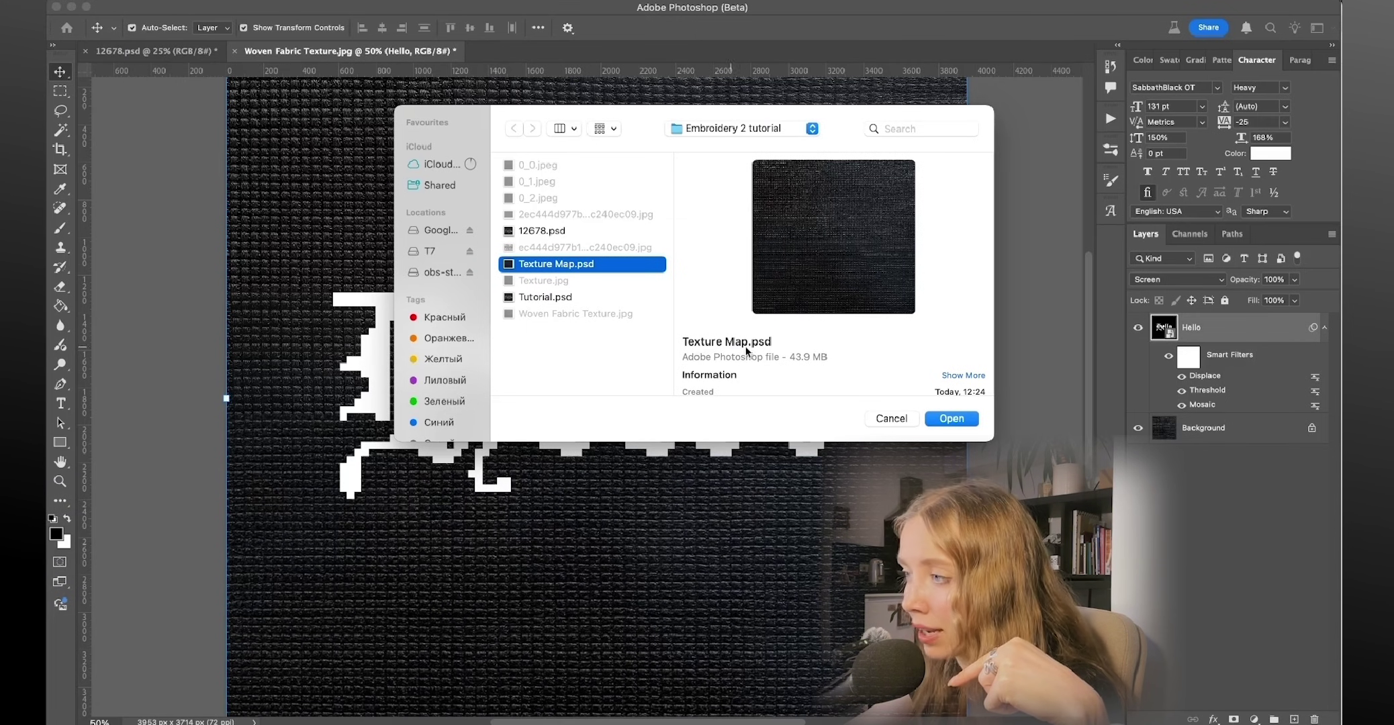
pyautogui.click(952, 418)
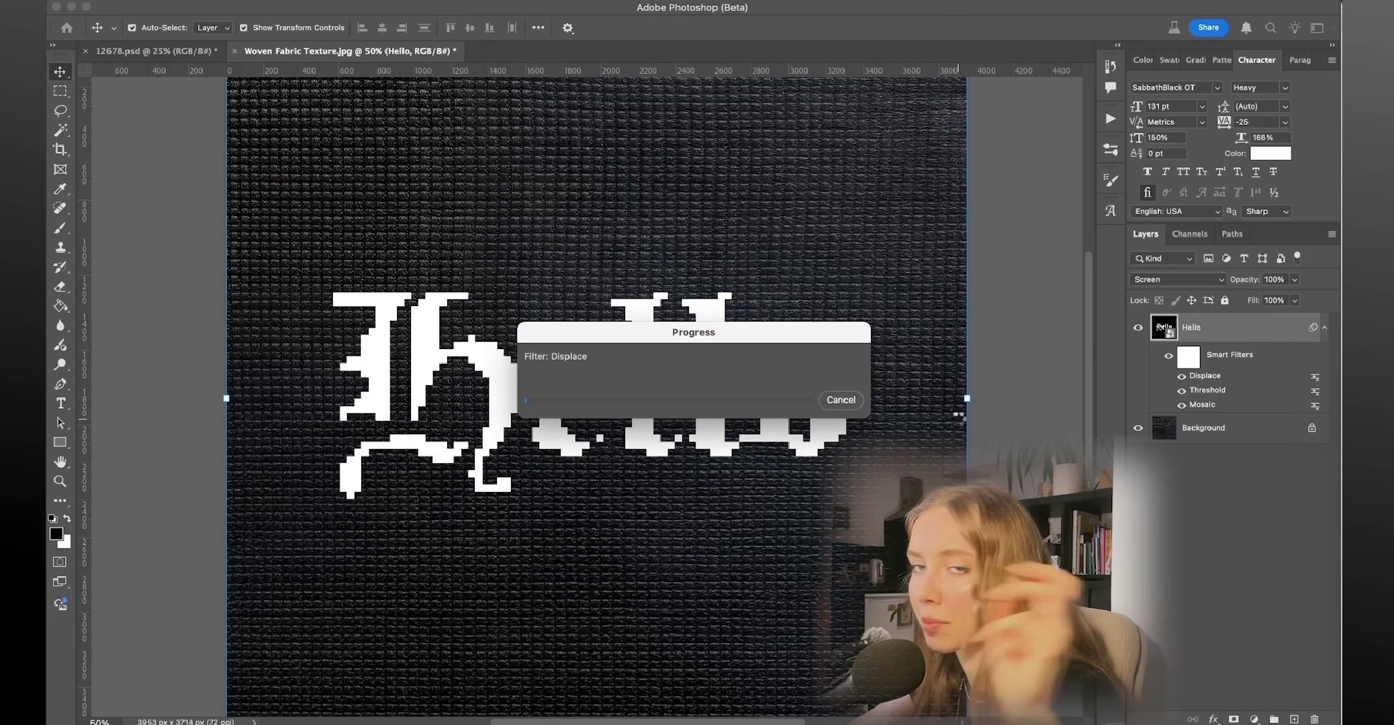
pyautogui.press('super+equal')
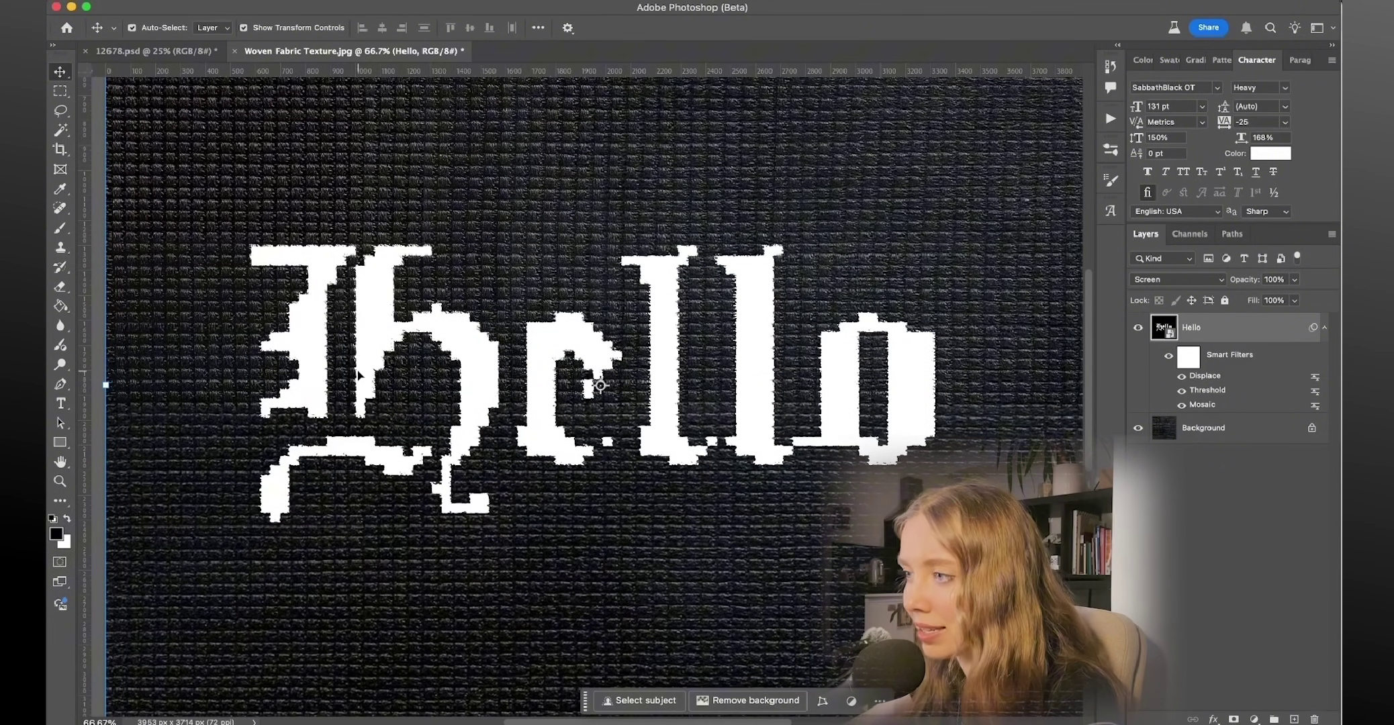
# - Select the dark fabric background around the letters with the Magic Wand
pyautogui.scroll(-2, 357, 375)
pyautogui.hscroll(2, 358, 374)
pyautogui.scroll(3, 591, 371)
pyautogui.click(732, 478)
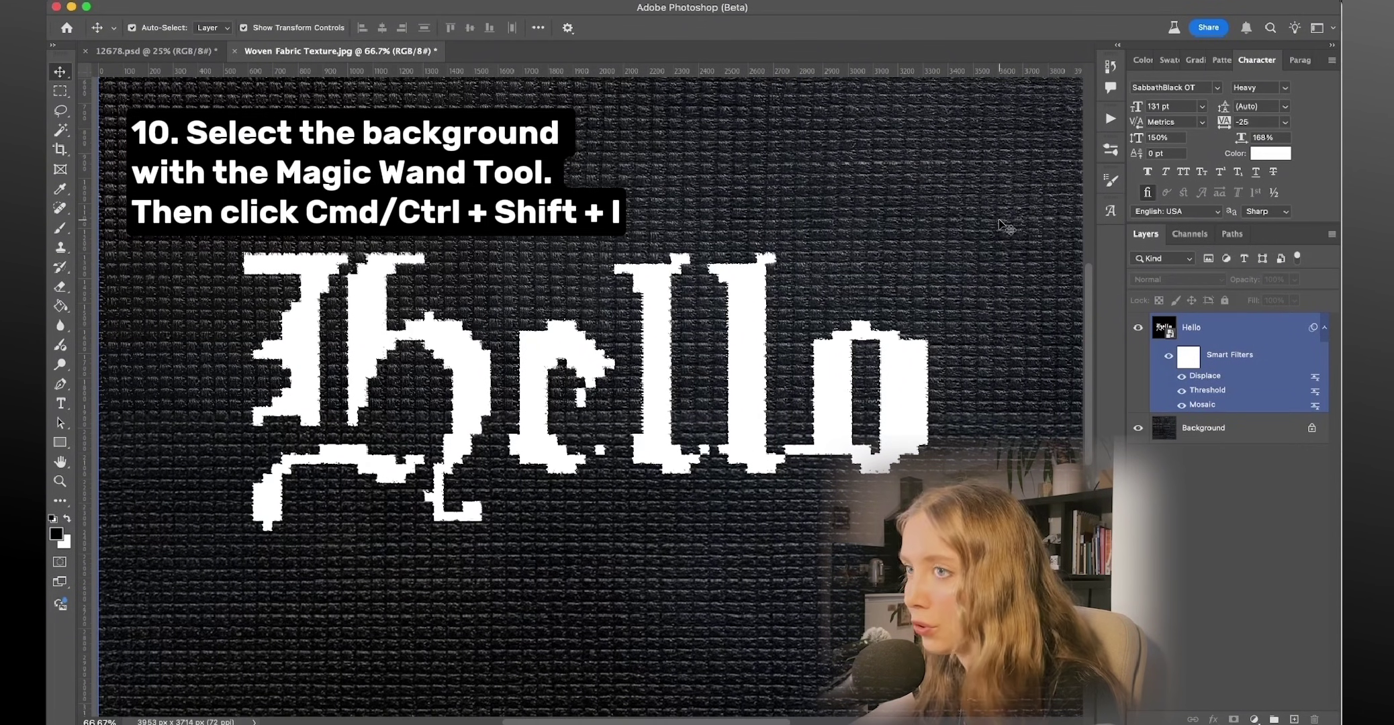
pyautogui.click(672, 168)
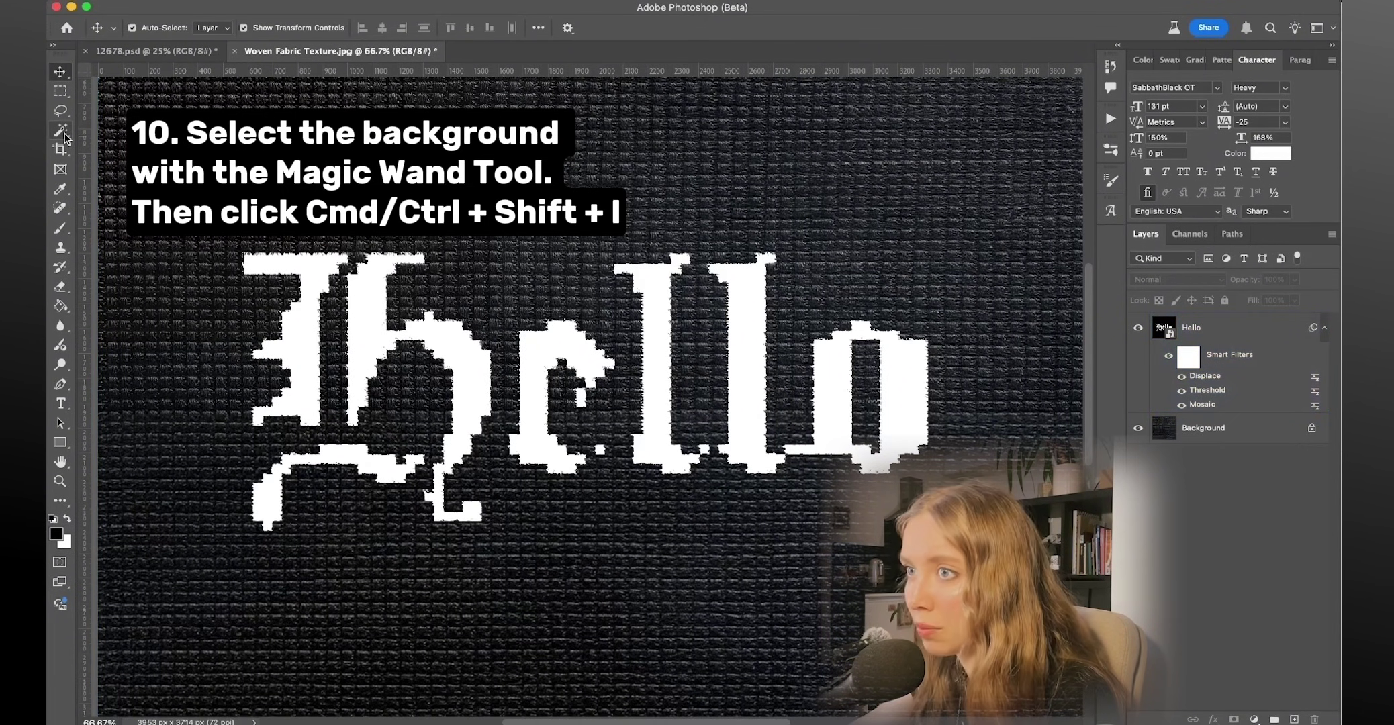
pyautogui.click(61, 131)
pyautogui.click(1205, 341)
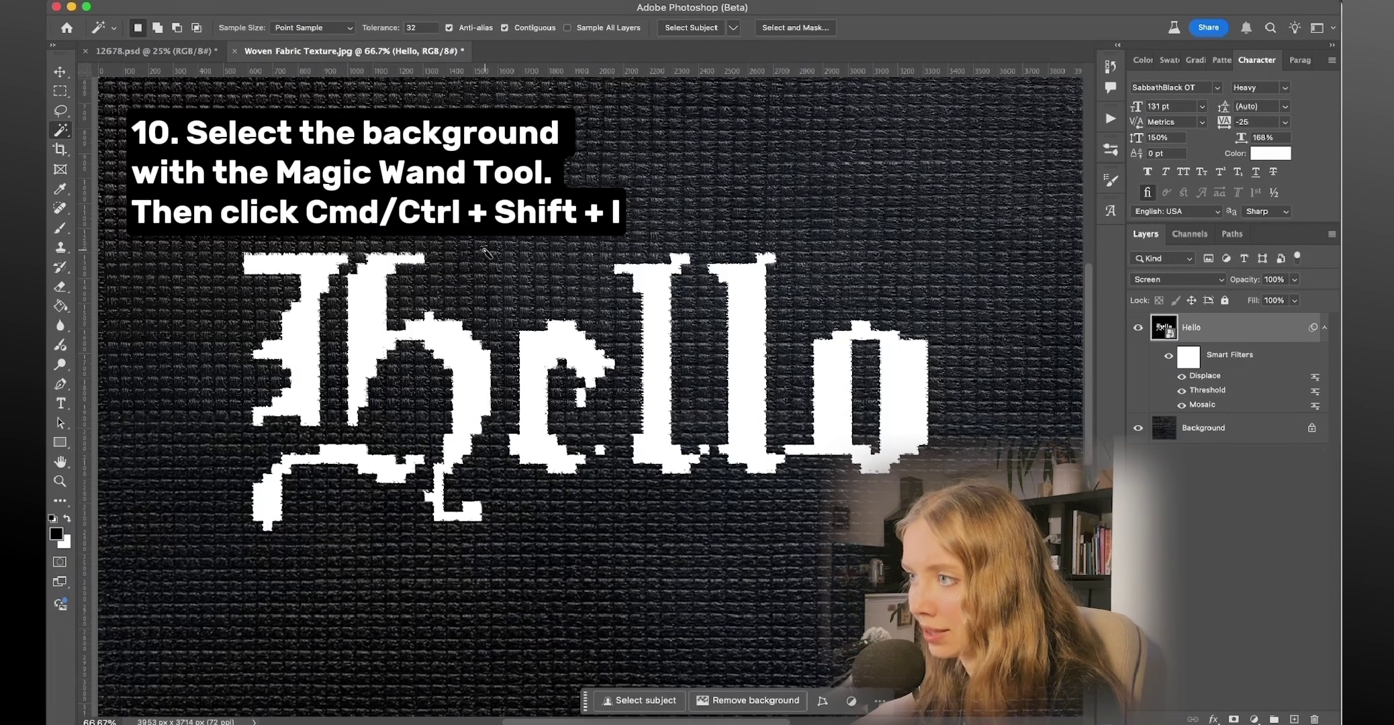
pyautogui.scroll(-4, 590, 252)
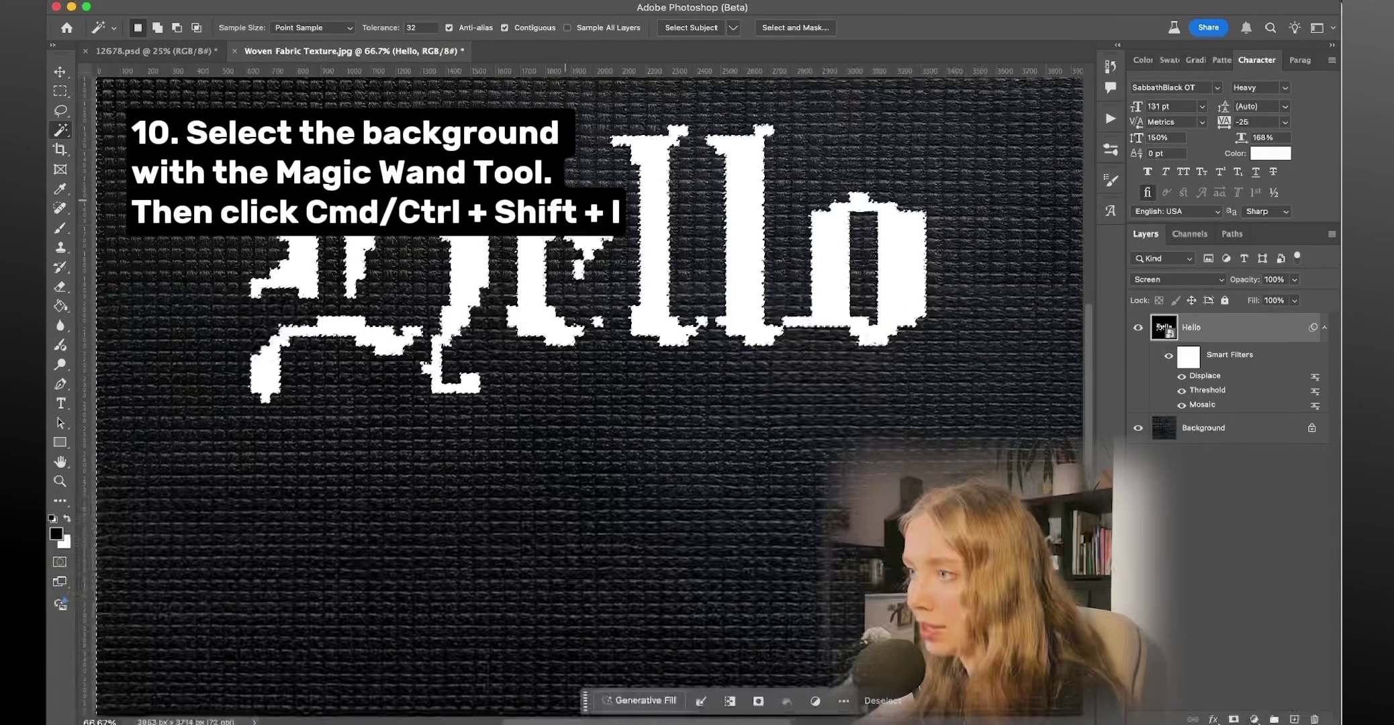
pyautogui.click(589, 253)
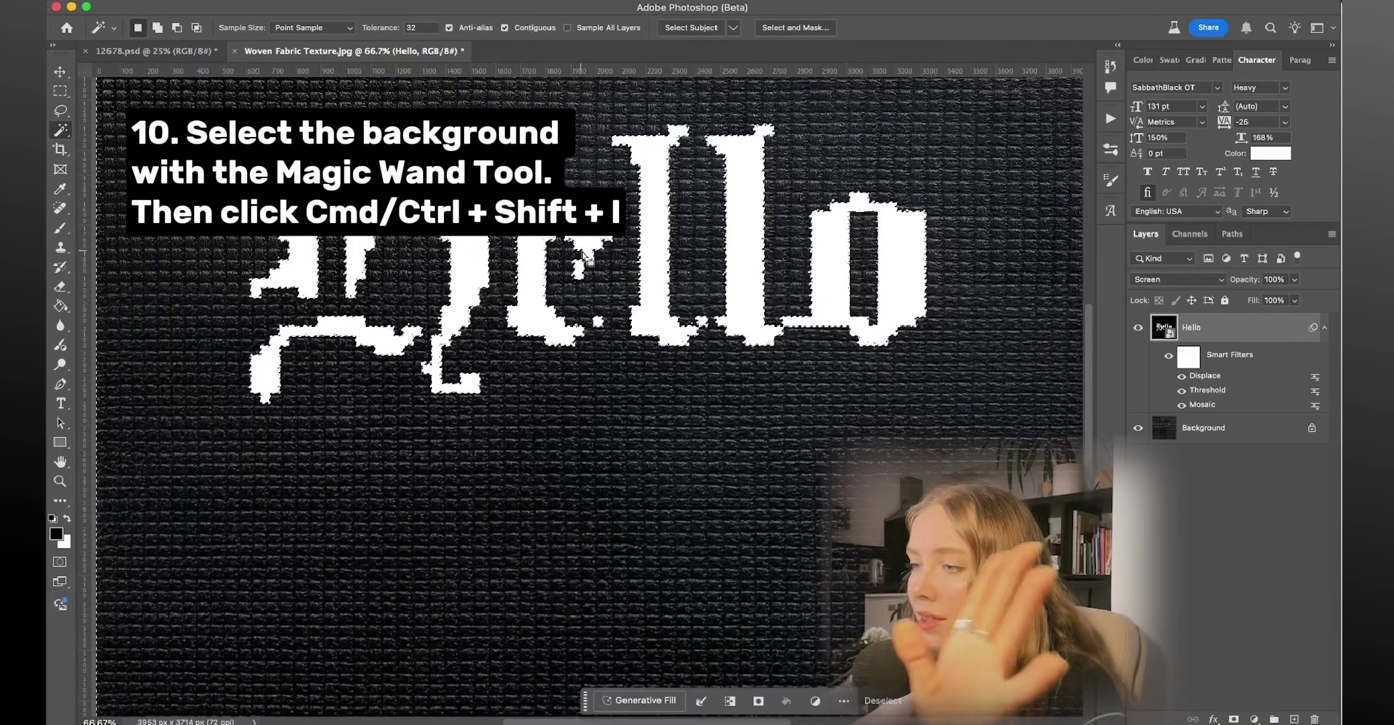
# - Pan around the canvas to check the selection, then switch to the Move tool
pyautogui.scroll(-1, 673, 336)
pyautogui.scroll(3, 672, 337)
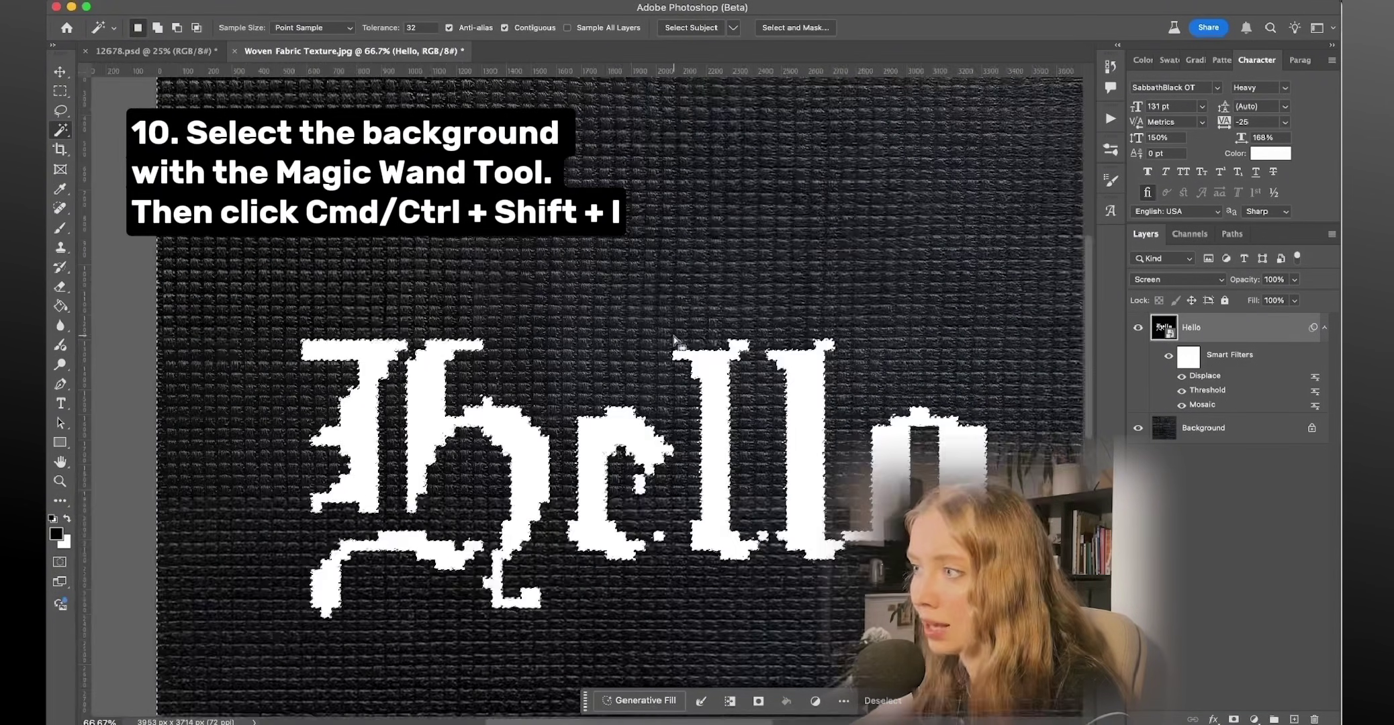
pyautogui.hscroll(3, 692, 372)
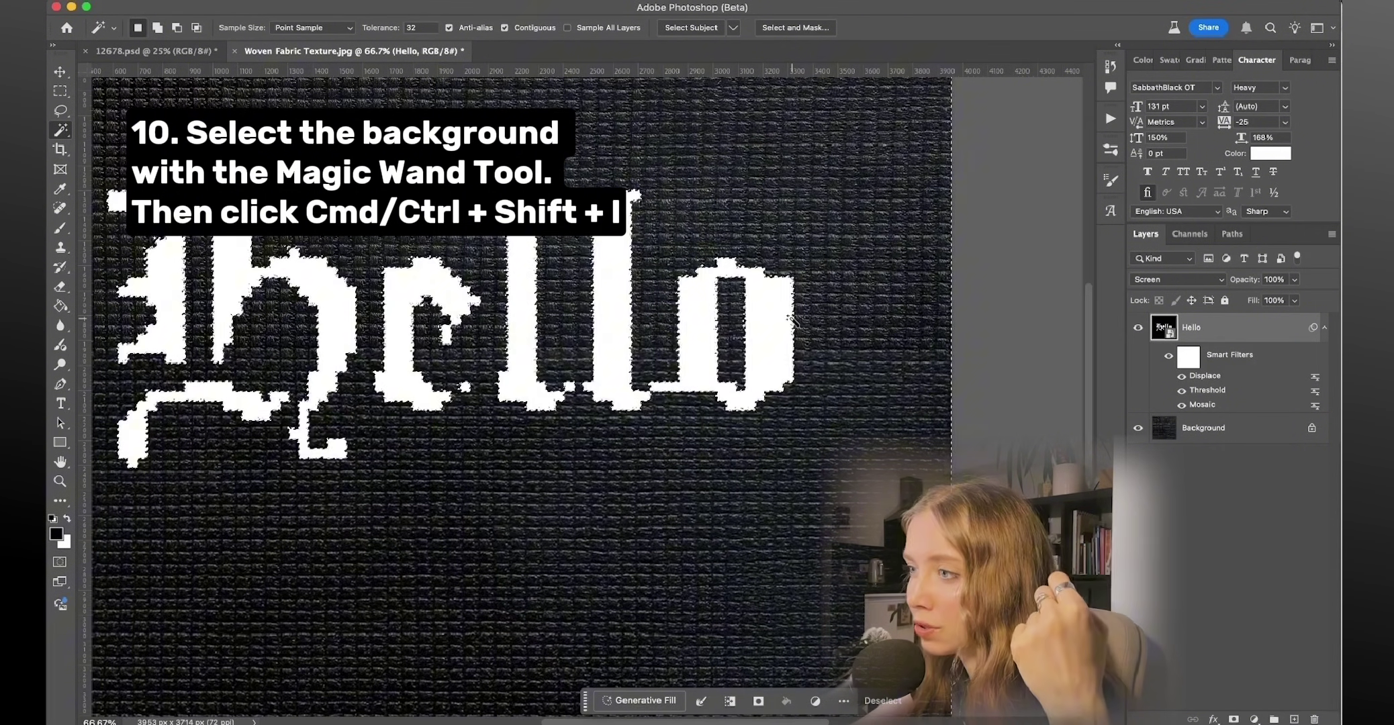
pyautogui.hscroll(-4, 791, 320)
pyautogui.scroll(3, 792, 319)
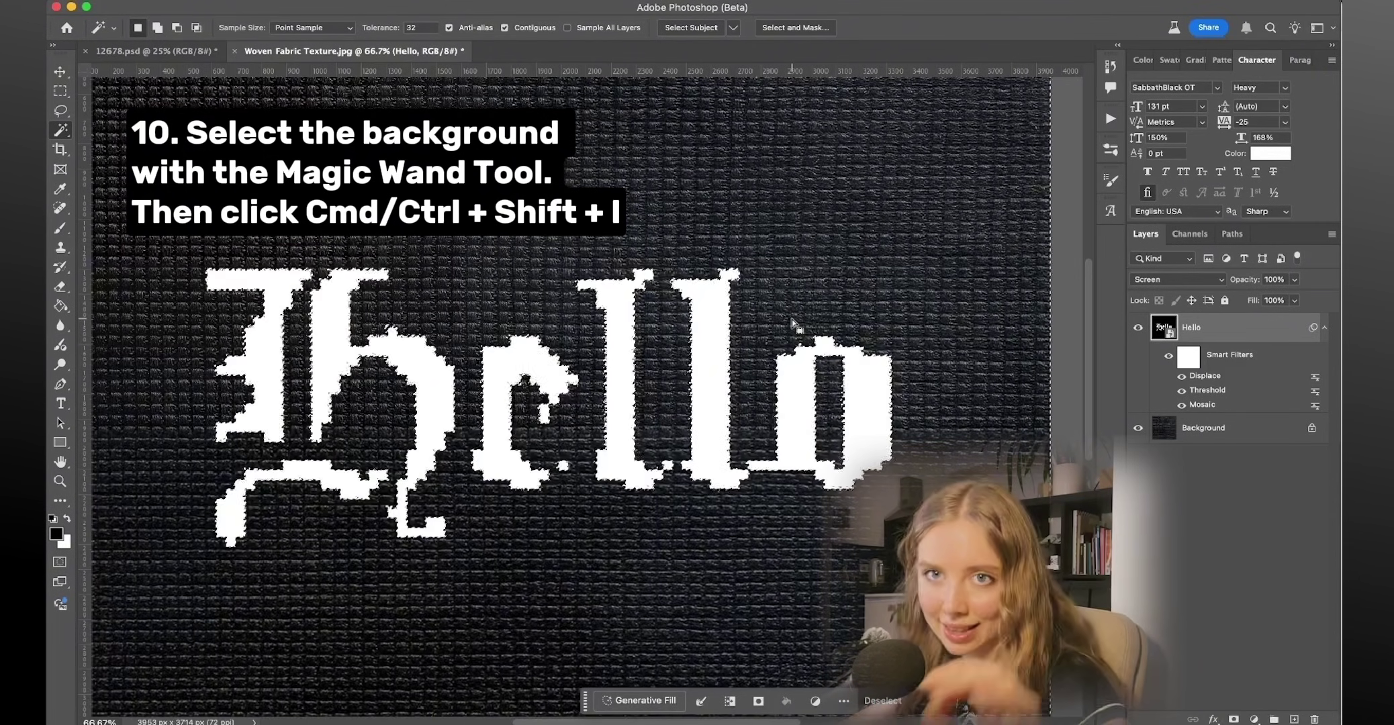
pyautogui.scroll(3, 794, 325)
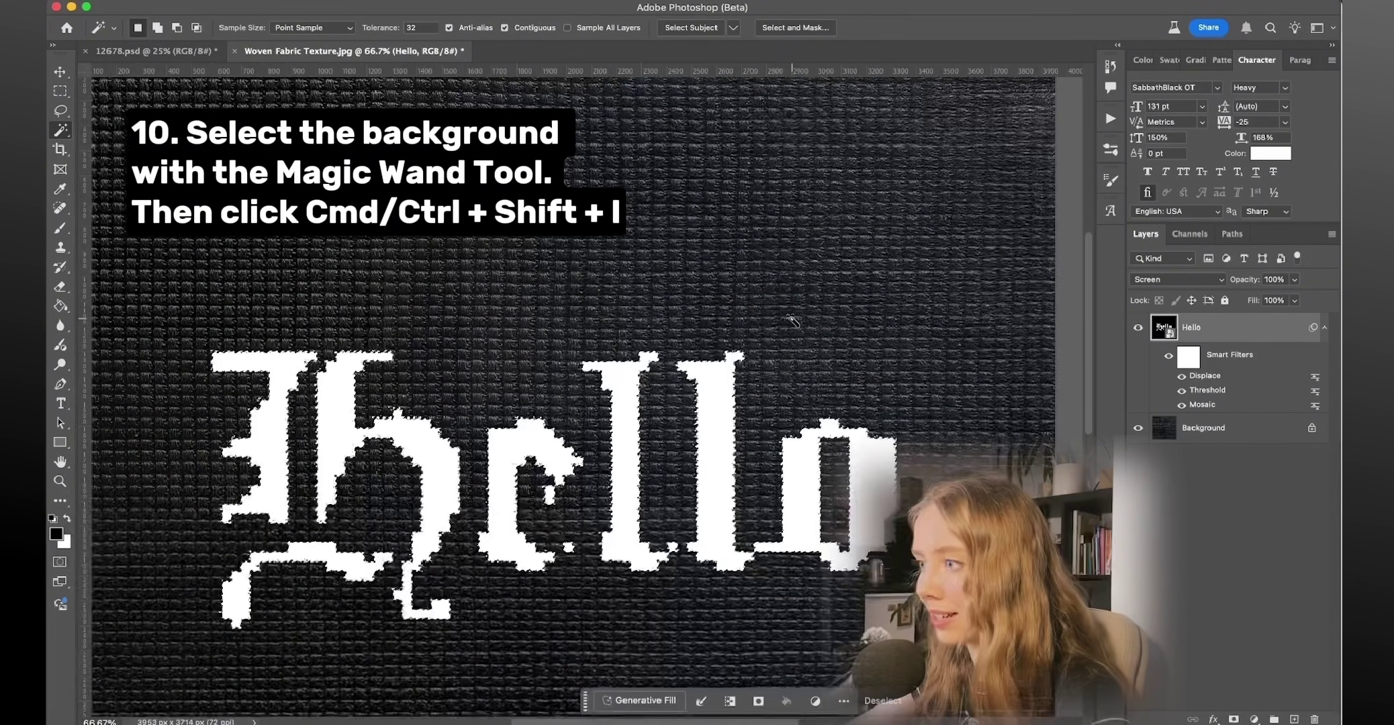
pyautogui.scroll(-4, 793, 321)
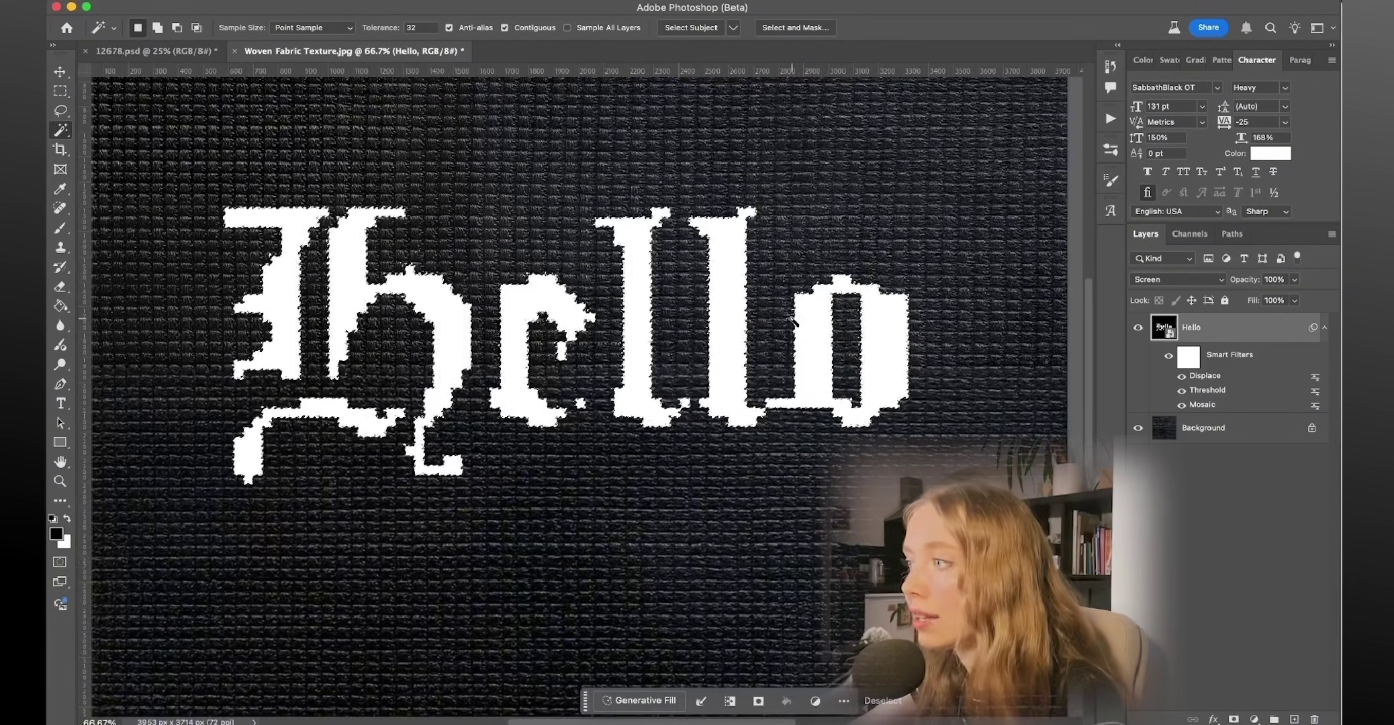
pyautogui.press('v')
pyautogui.hscroll(-1, 819, 403)
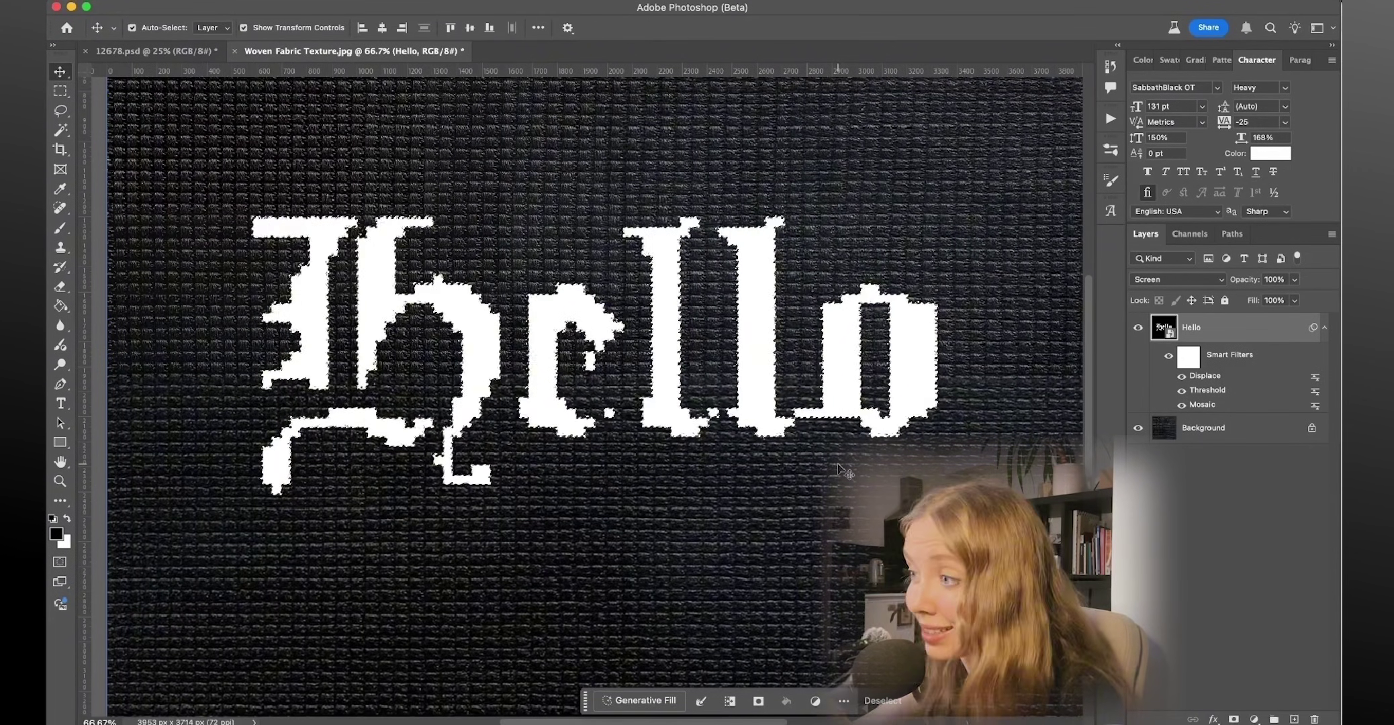
pyautogui.hscroll(2, 844, 472)
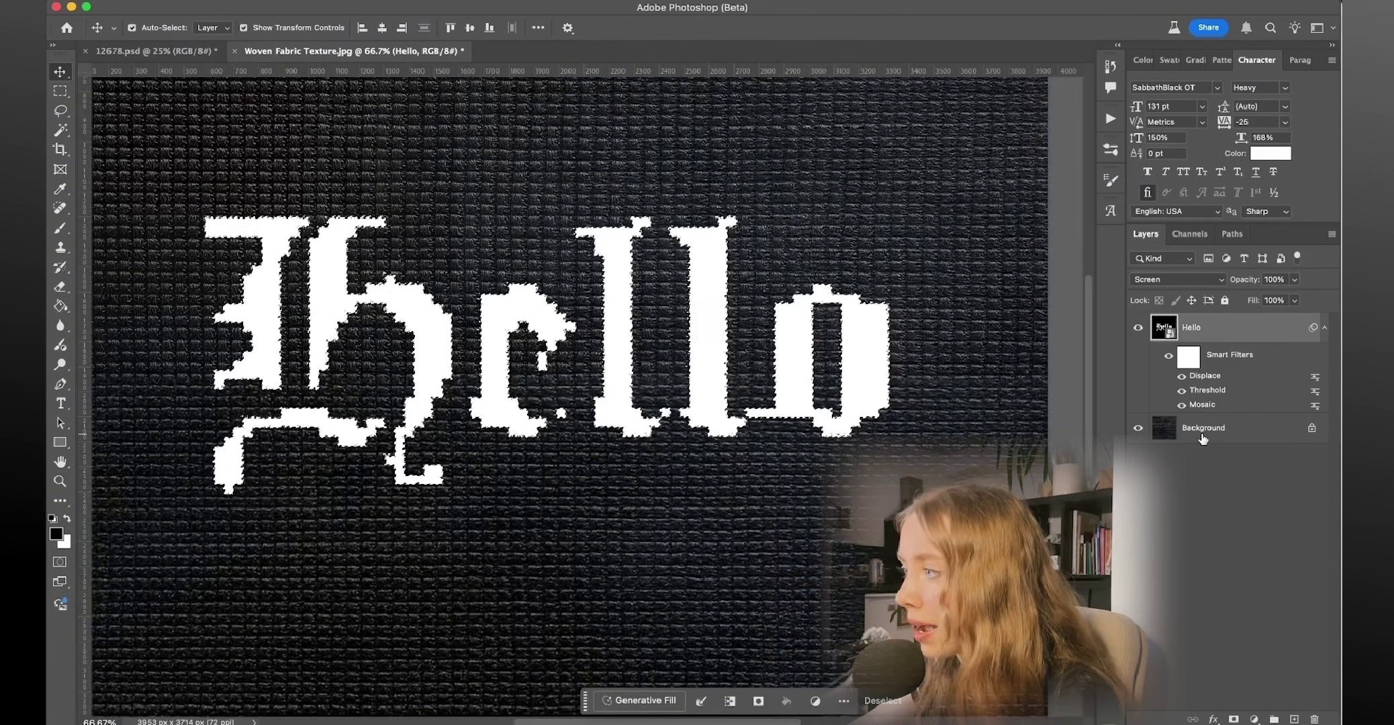
# - Copy the selected fabric into Layer 1, place it above Hello, and blend it with Multiply
pyautogui.click(1202, 438)
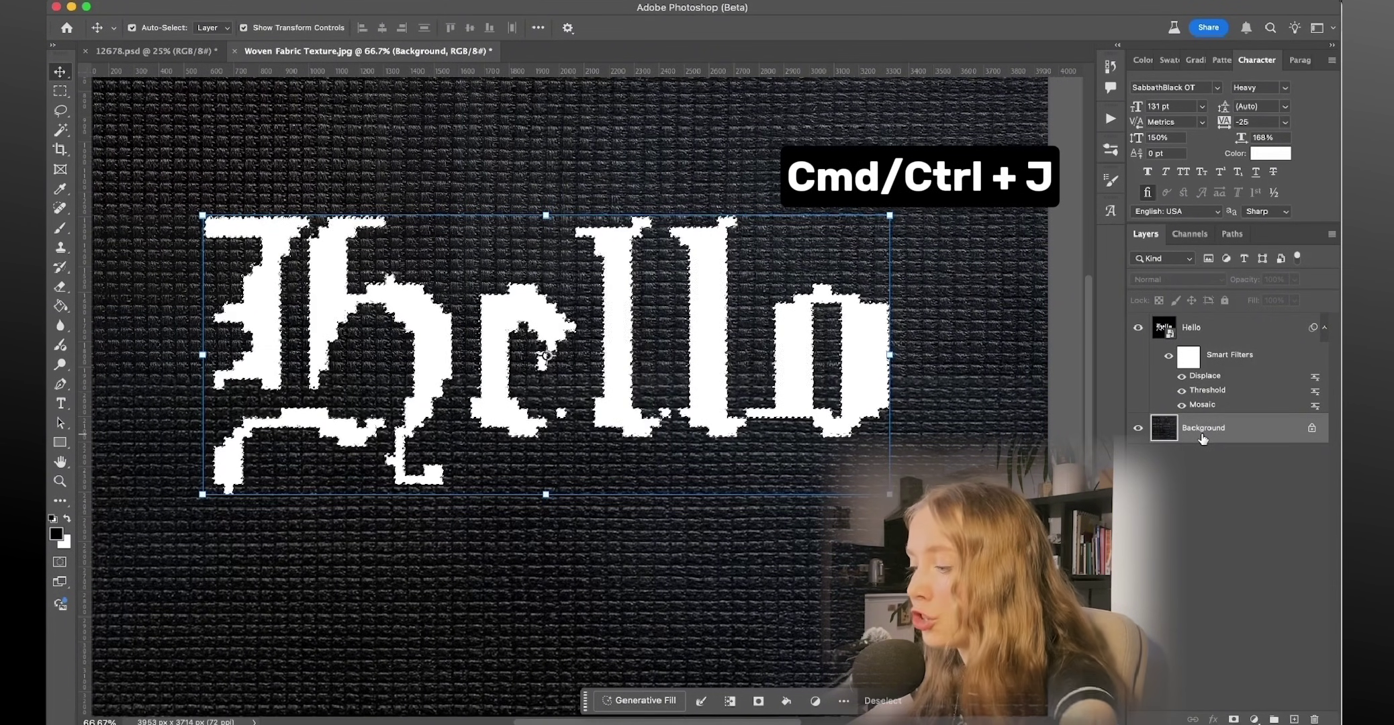
pyautogui.click(1191, 327)
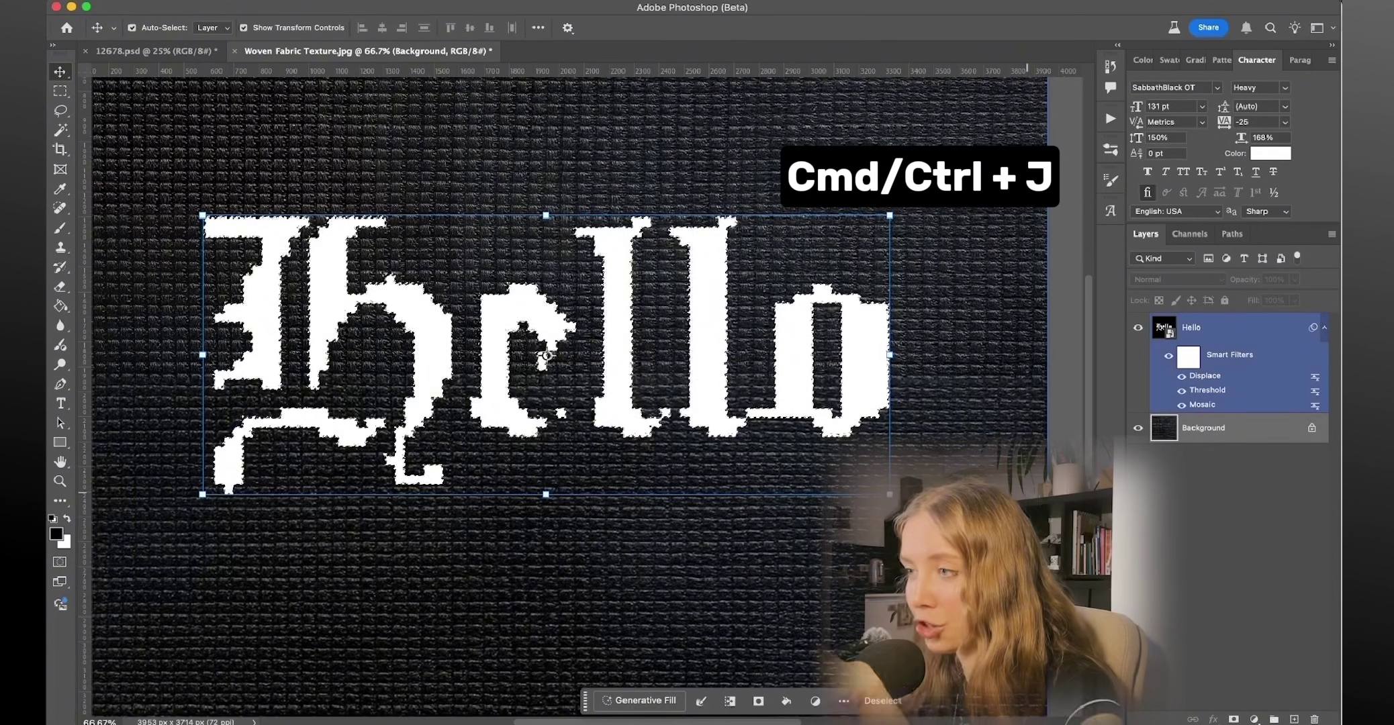
pyautogui.press('super+j')
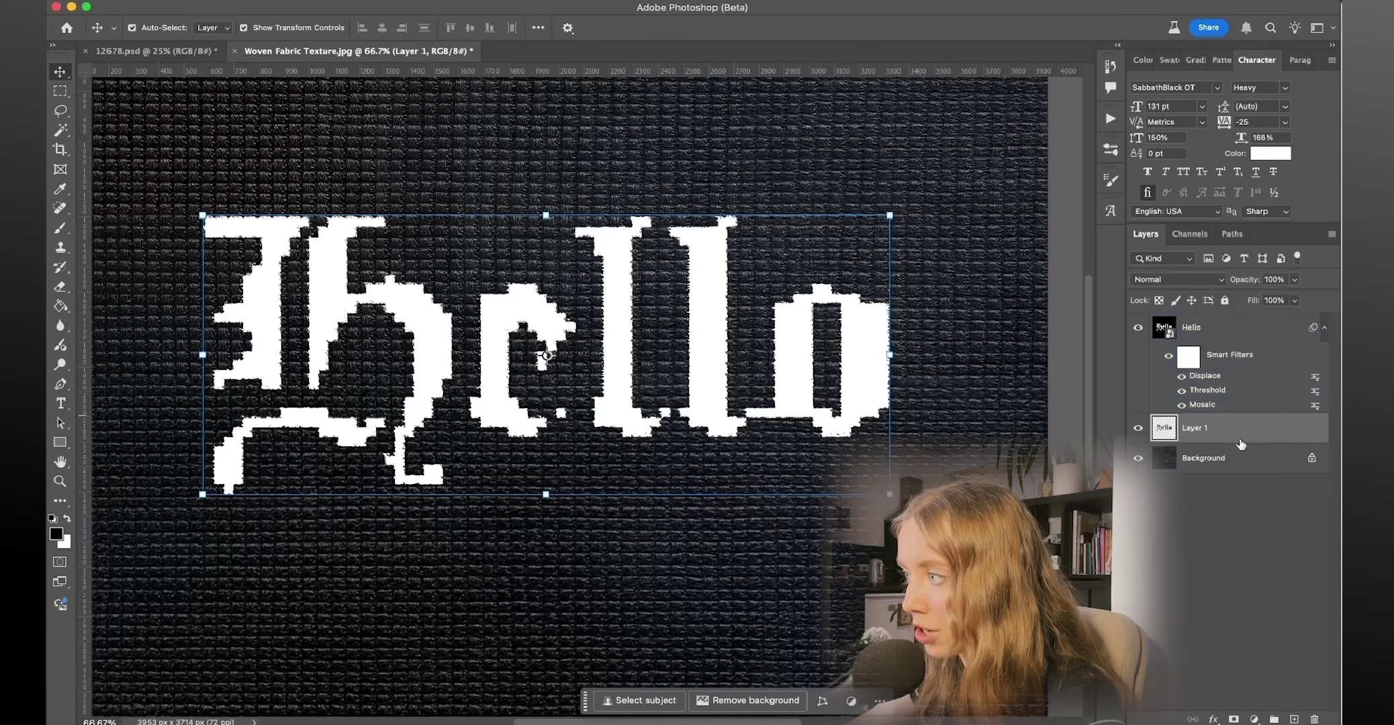
pyautogui.moveTo(1198, 433); pyautogui.dragTo(1199, 320)
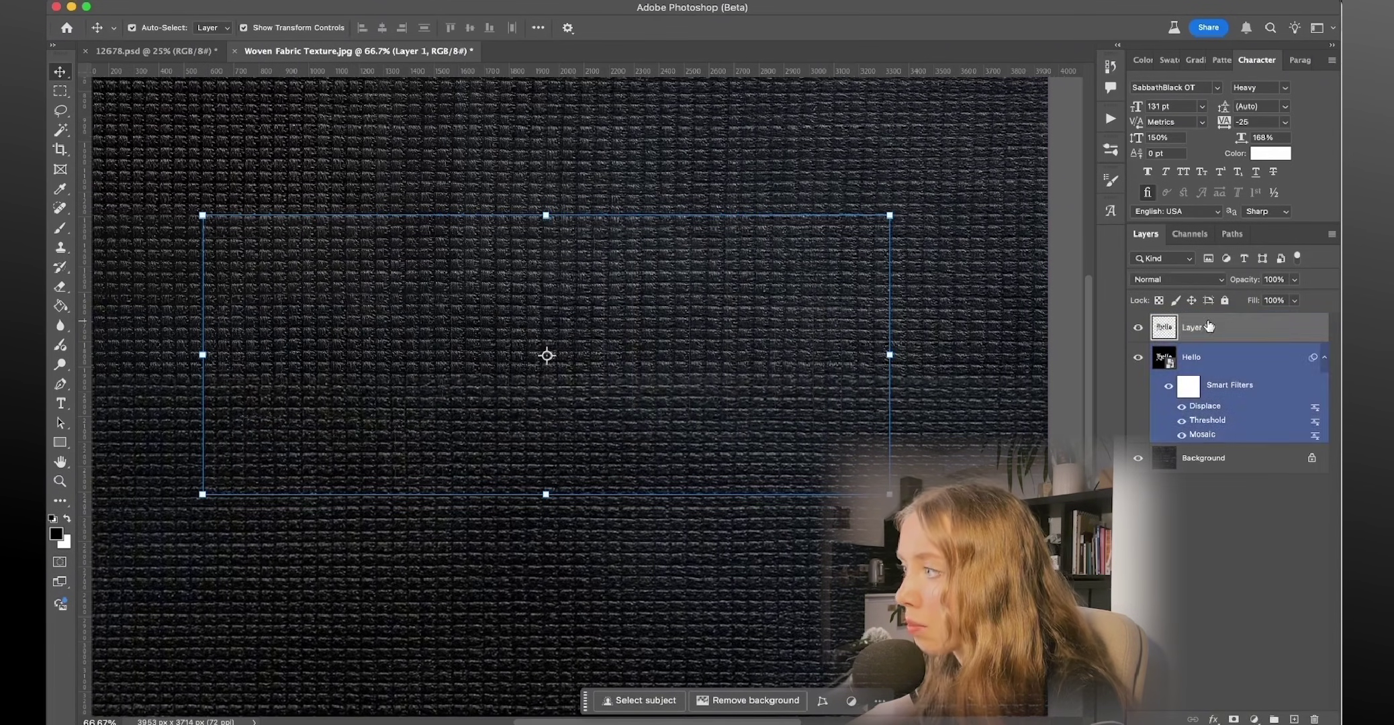
pyautogui.click(1144, 355)
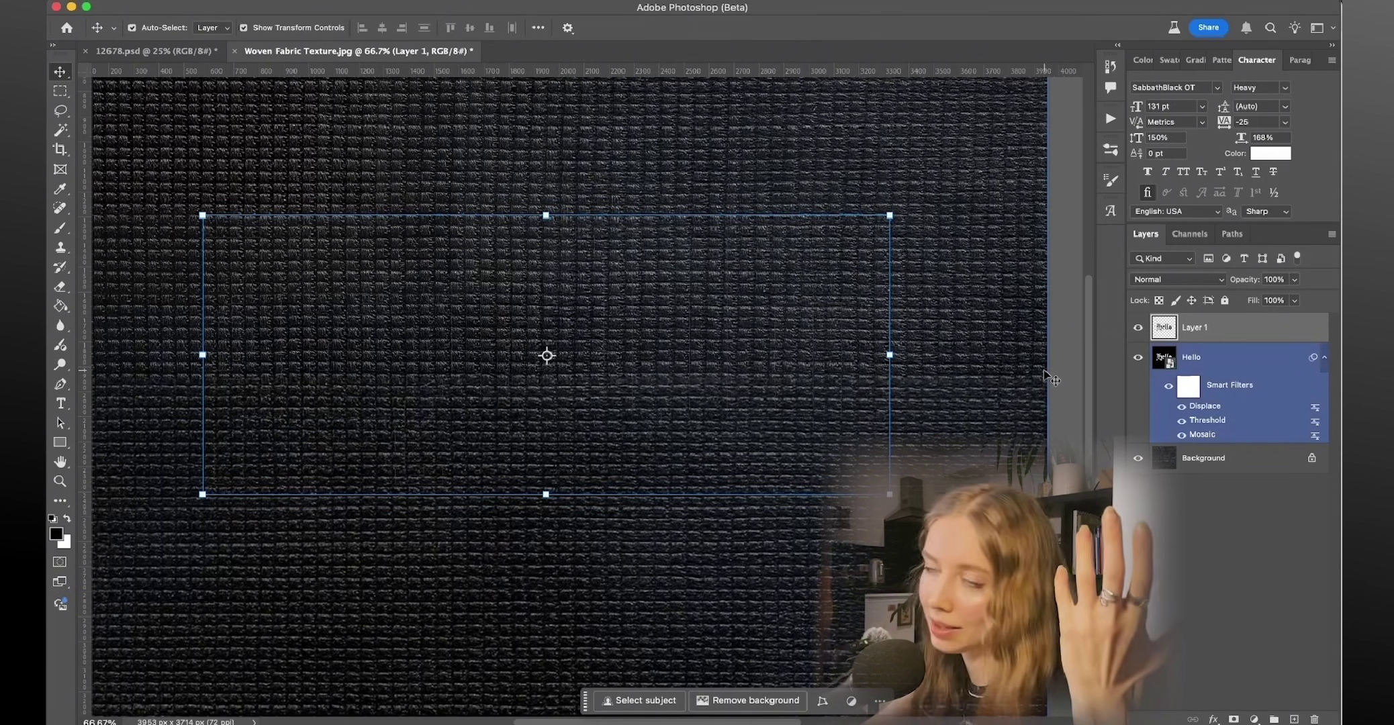
pyautogui.click(1177, 279)
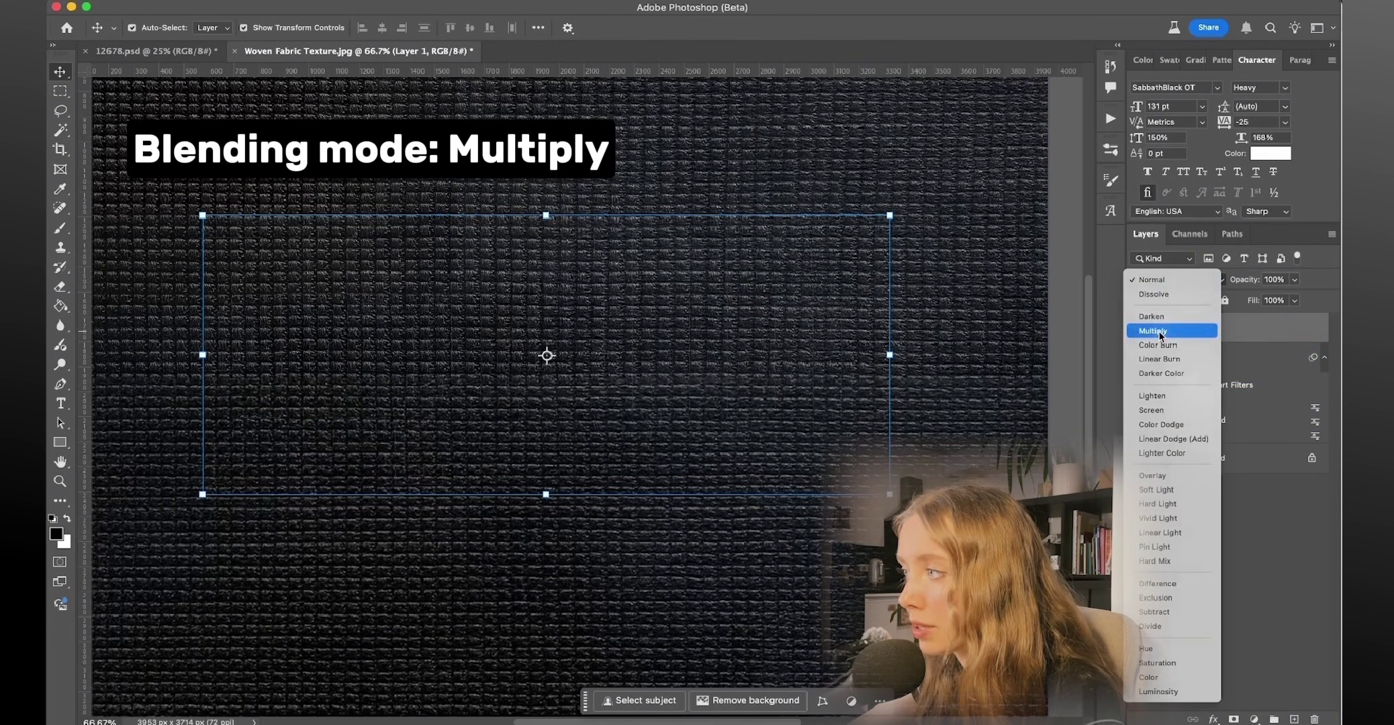
pyautogui.click(1159, 331)
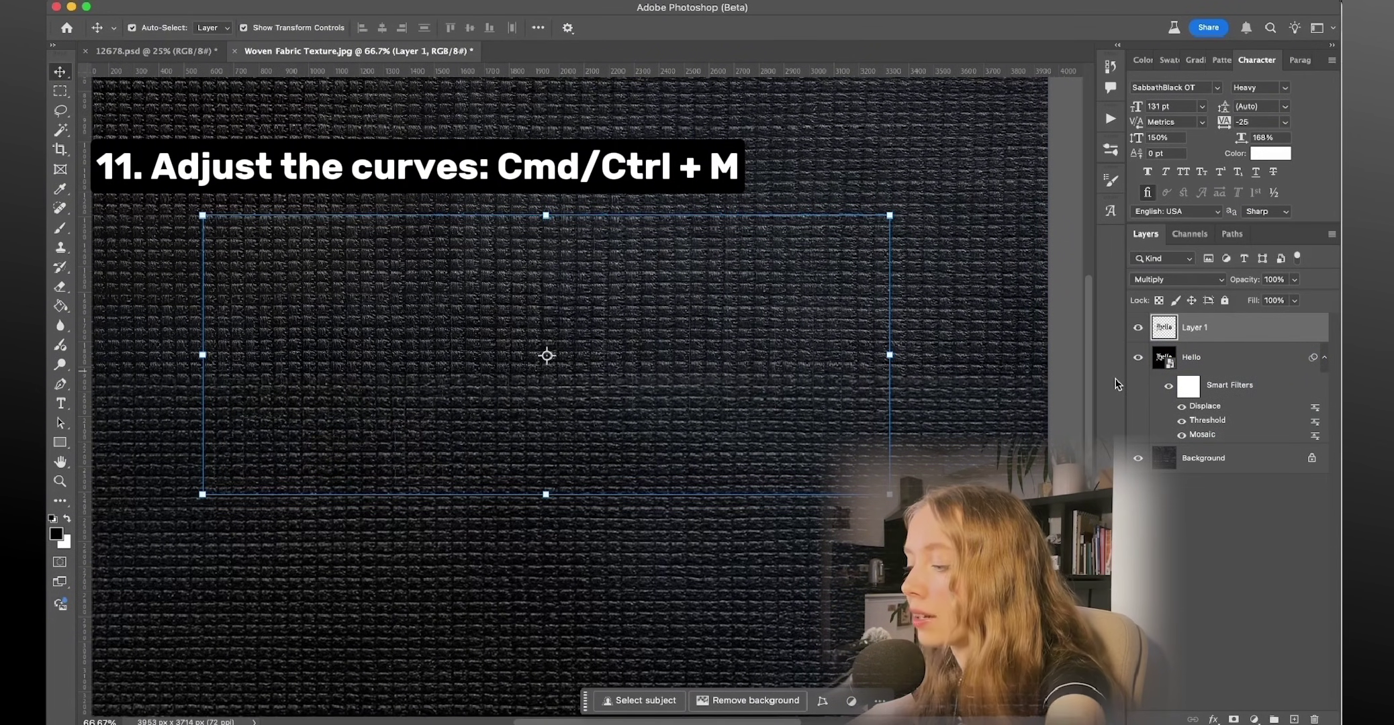
# - In Curves for Layer 1, lower the white point and lift the midtones
pyautogui.press('super+m')
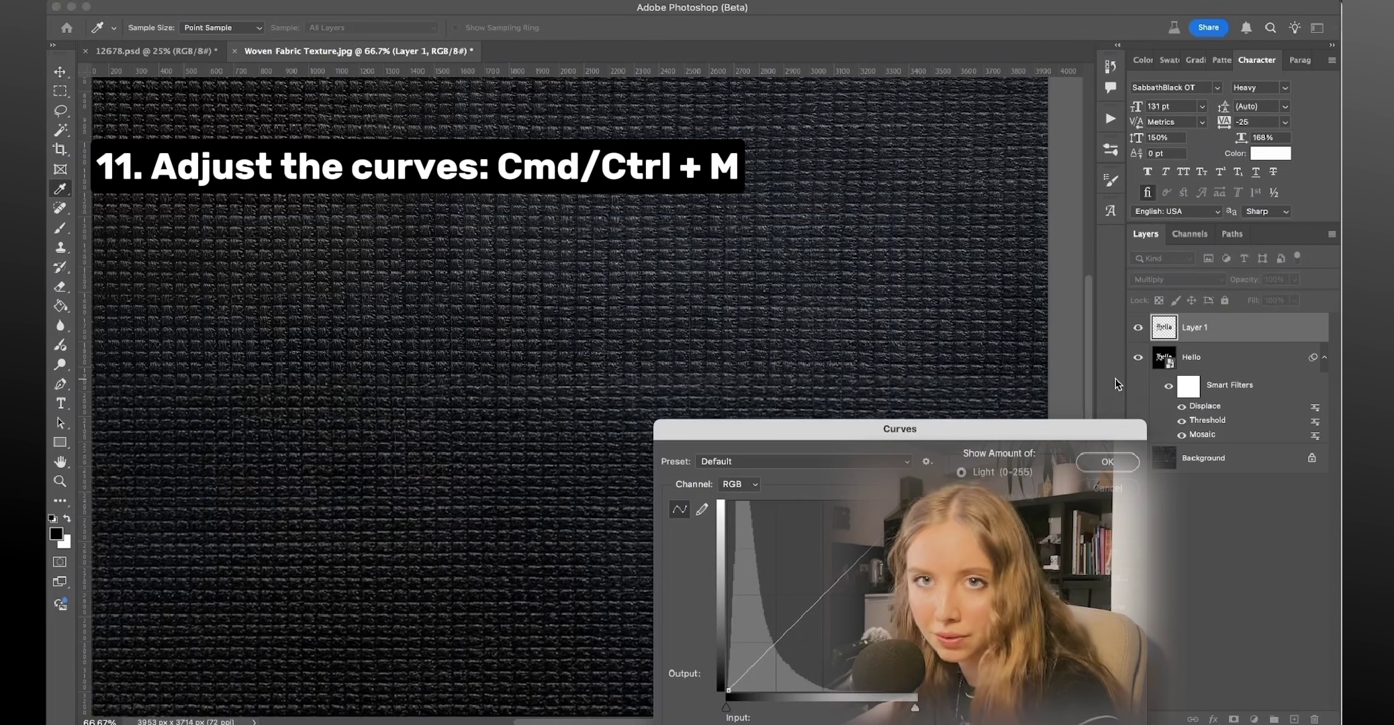
pyautogui.moveTo(1001, 435); pyautogui.dragTo(1148, 359)
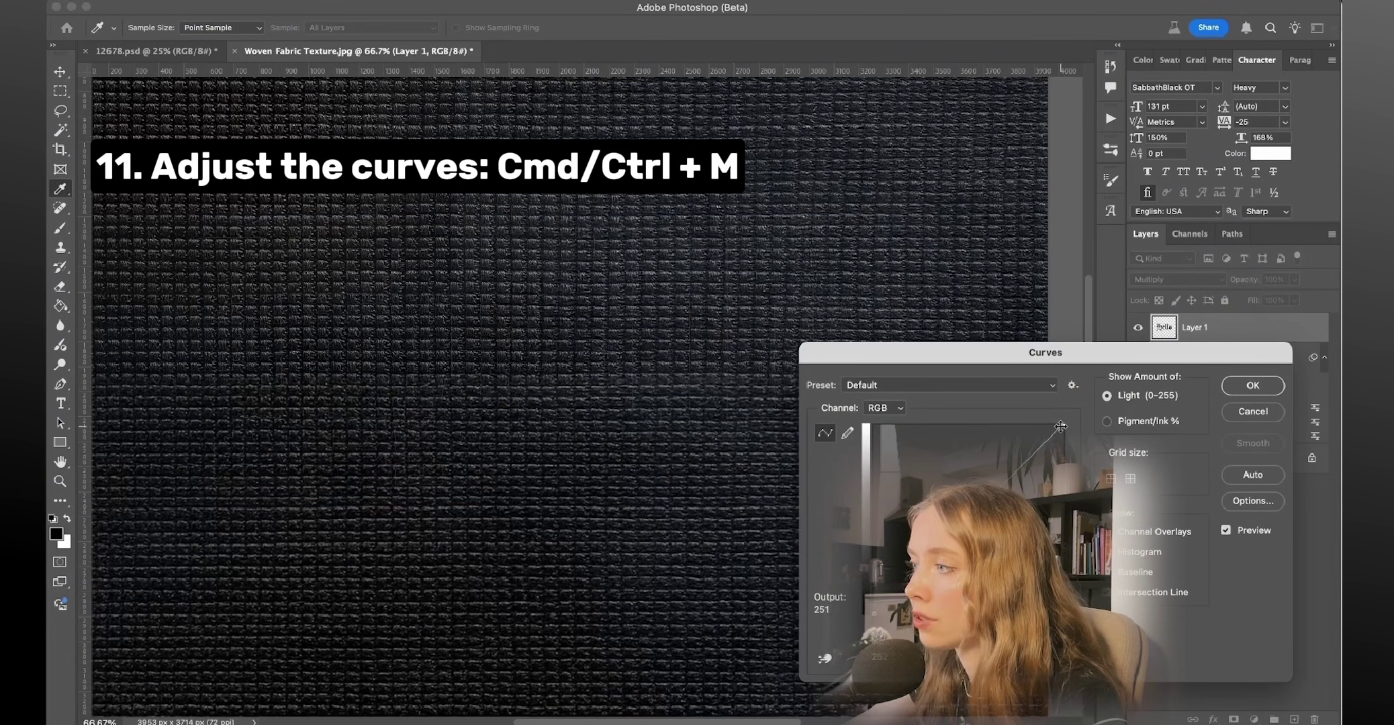
pyautogui.moveTo(1062, 426); pyautogui.dragTo(952, 396)
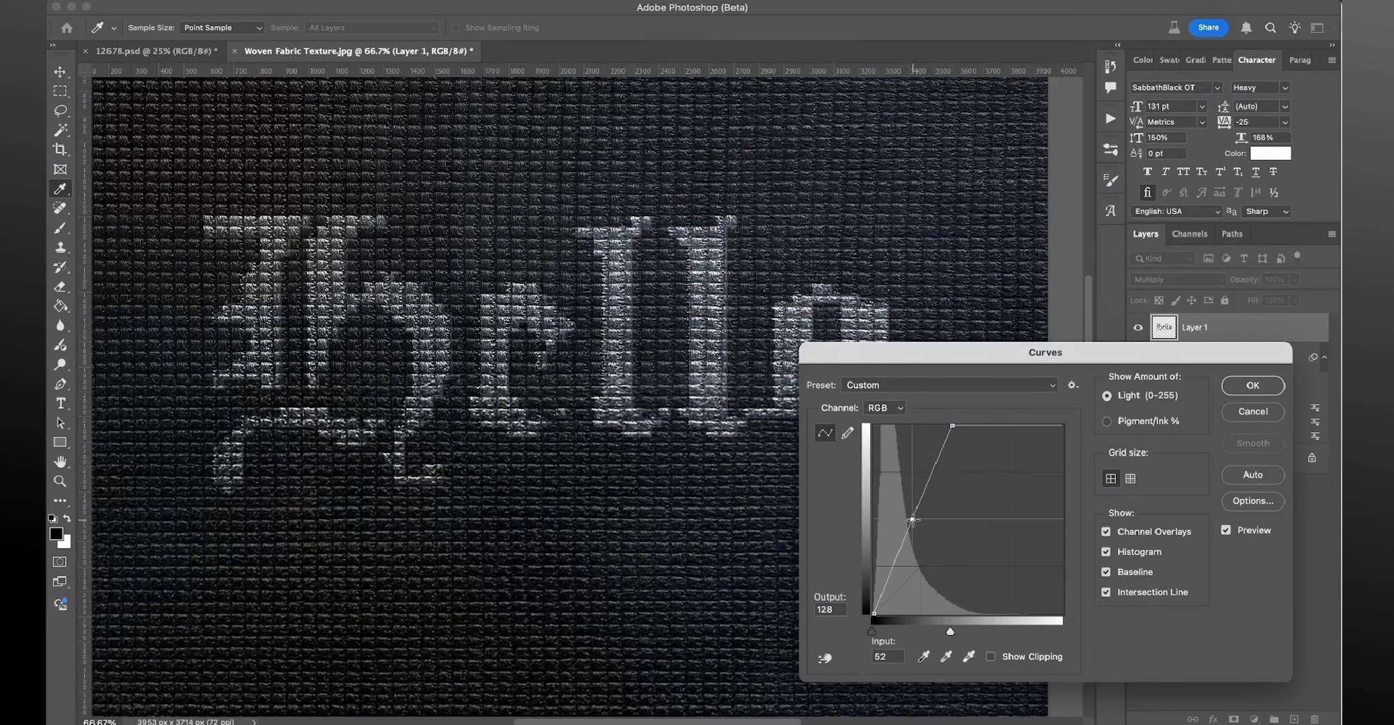
pyautogui.moveTo(912, 520); pyautogui.dragTo(895, 506)
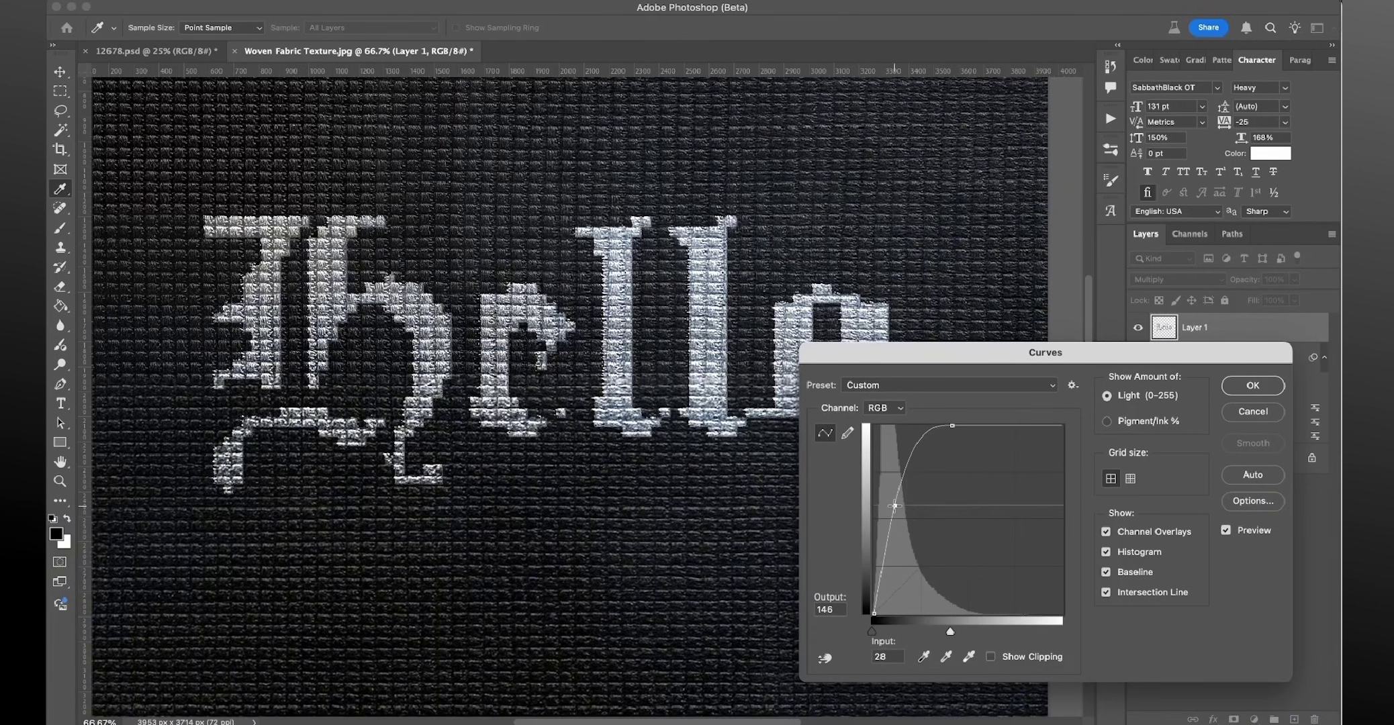
pyautogui.hscroll(5, 739, 477)
pyautogui.scroll(2, 739, 477)
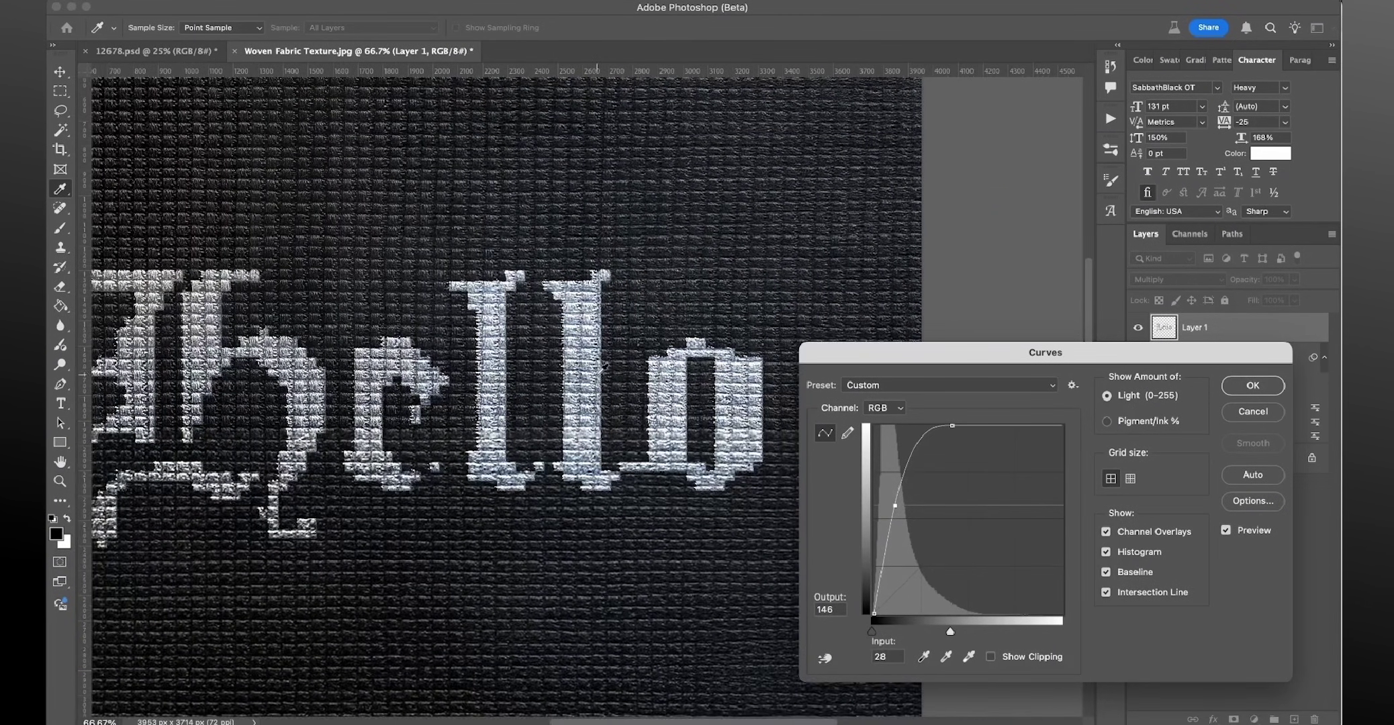
pyautogui.hscroll(-5, 690, 446)
pyautogui.scroll(-1, 690, 447)
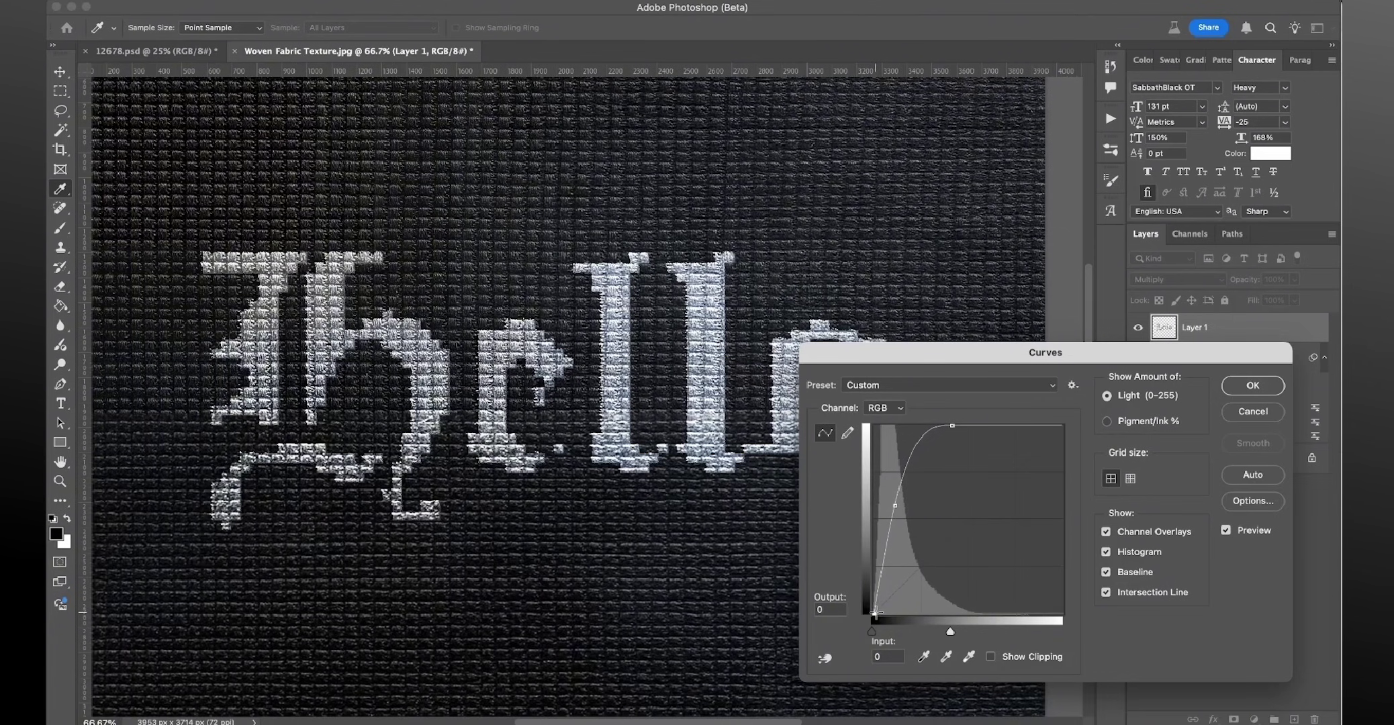
# - Try different black input and output levels, leaving both back at 0
pyautogui.moveTo(874, 613)
pyautogui.mouseDown()
pyautogui.moveTo(860, 615)
pyautogui.moveTo(886, 622)
pyautogui.mouseUp()
pyautogui.hscroll(4, 688, 551)
pyautogui.scroll(1, 688, 551)
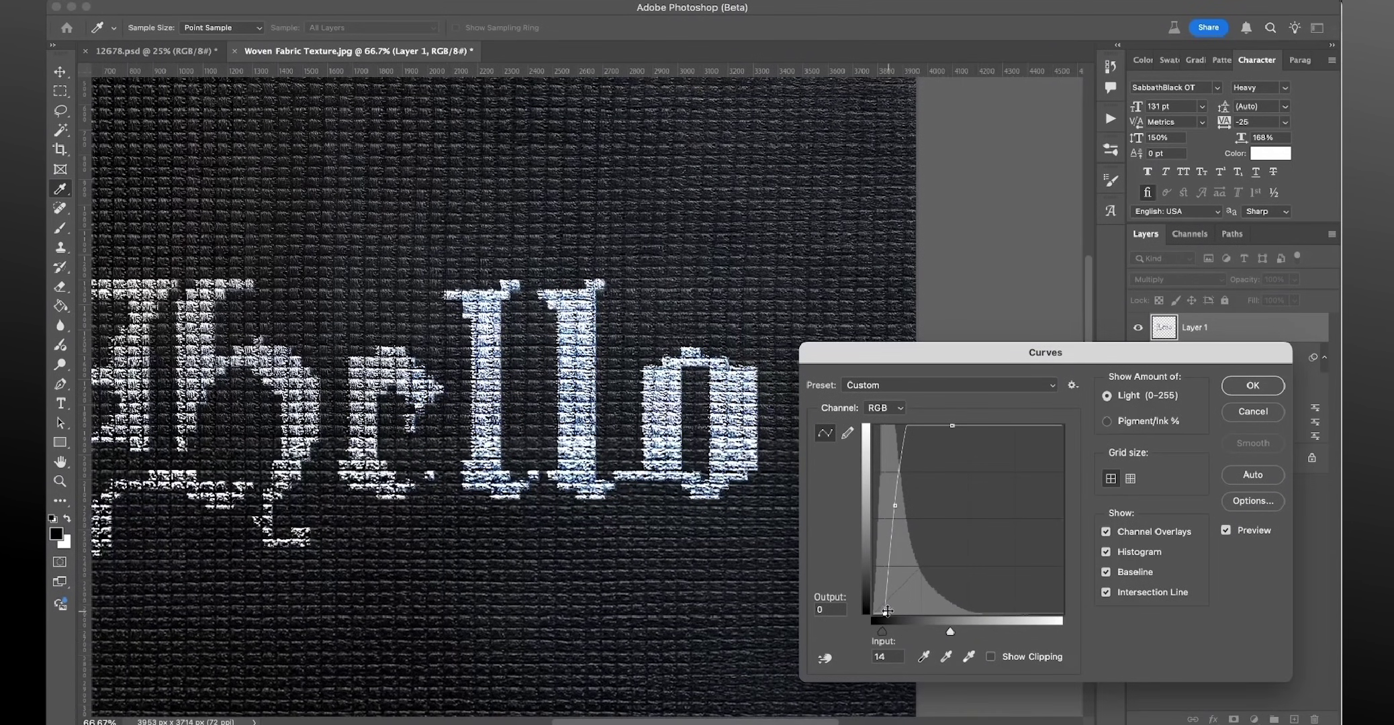
pyautogui.moveTo(886, 612)
pyautogui.mouseDown()
pyautogui.moveTo(874, 617)
pyautogui.moveTo(889, 616)
pyautogui.mouseUp()
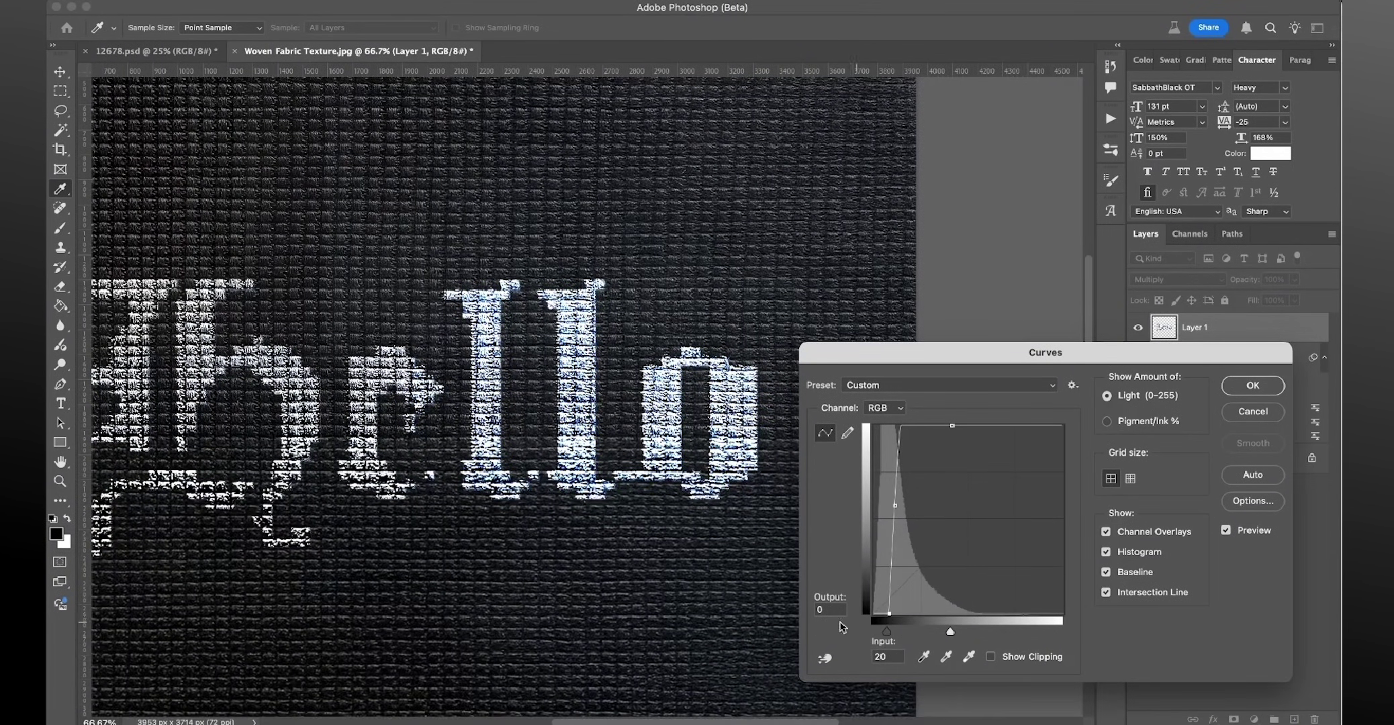
pyautogui.hscroll(-4, 616, 562)
pyautogui.scroll(-1, 616, 563)
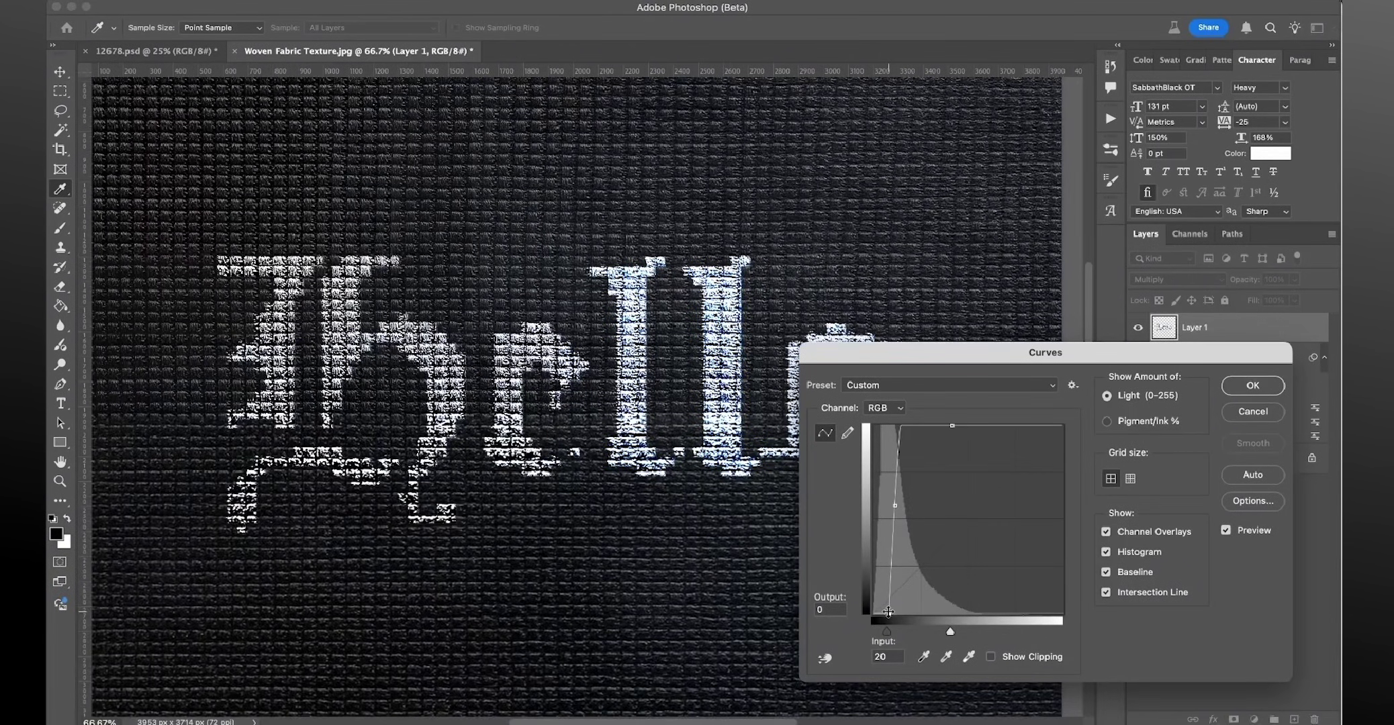
pyautogui.moveTo(888, 613); pyautogui.dragTo(869, 618)
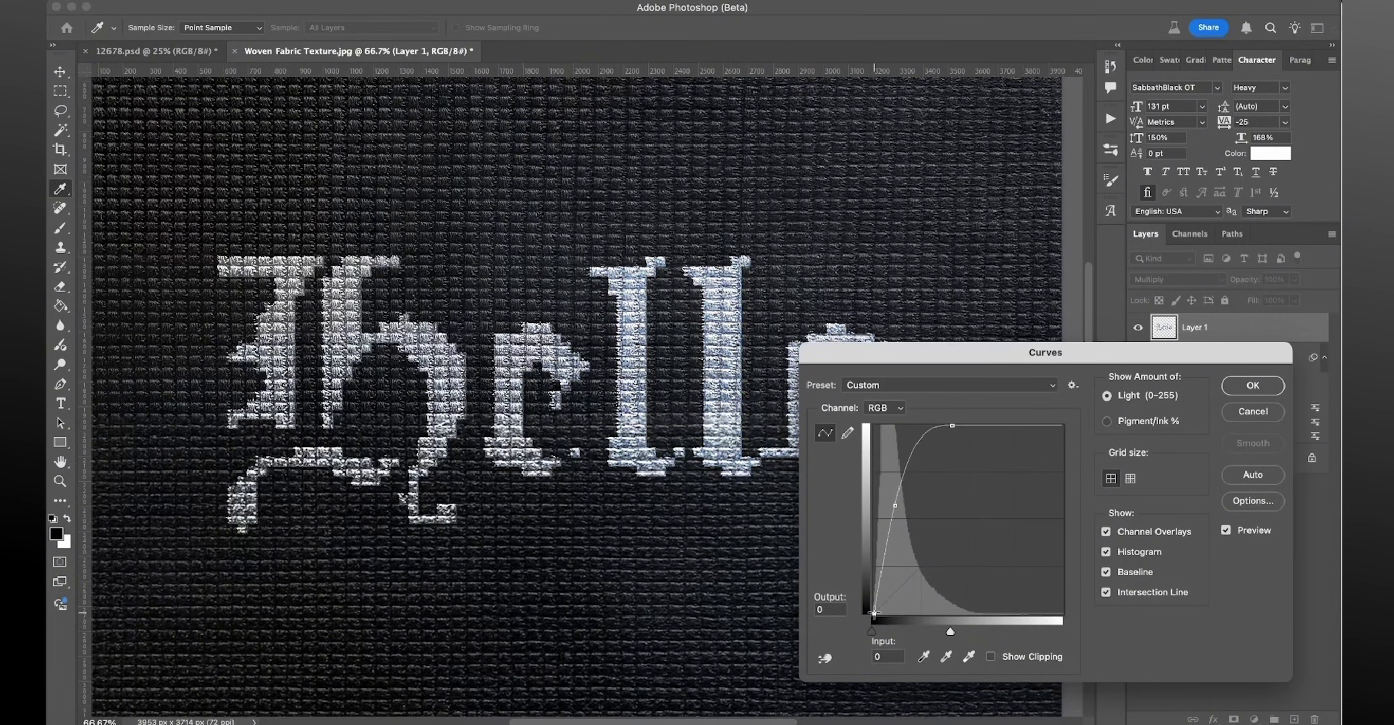
pyautogui.hscroll(3, 890, 606)
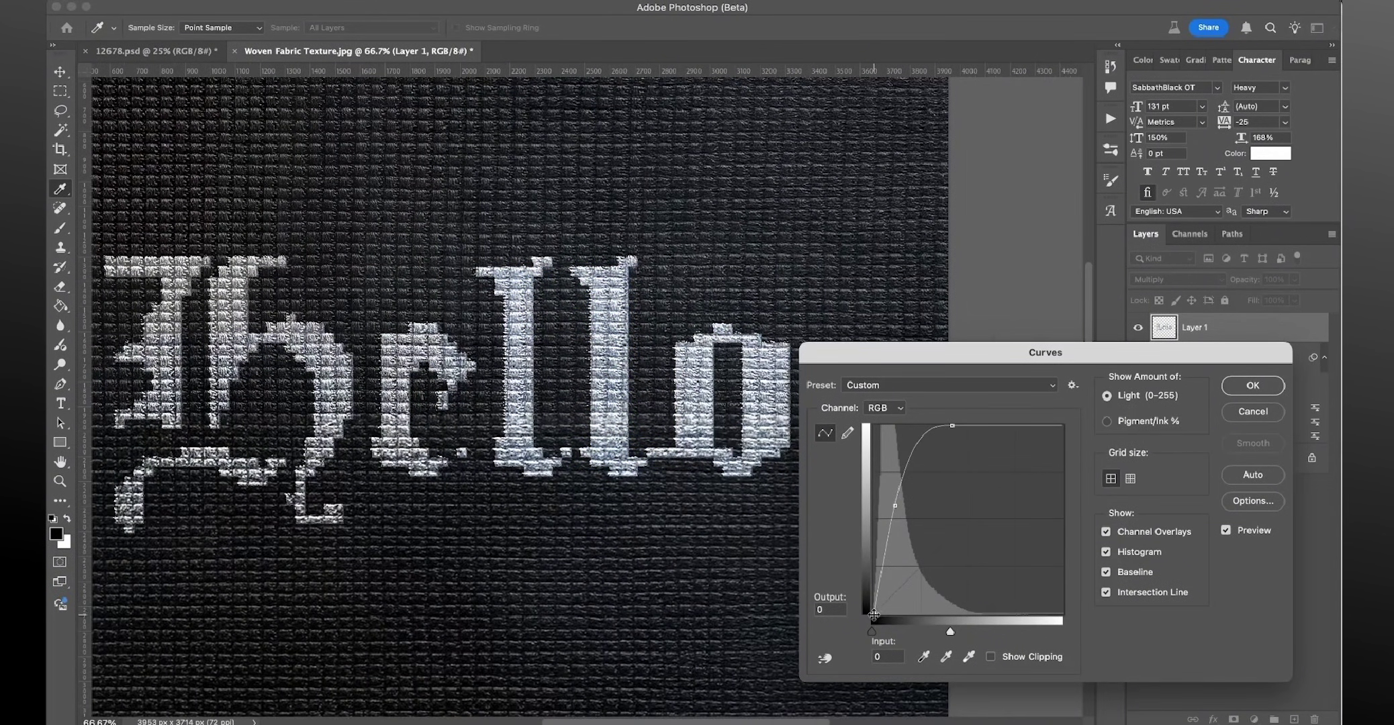
pyautogui.moveTo(874, 613); pyautogui.dragTo(874, 580)
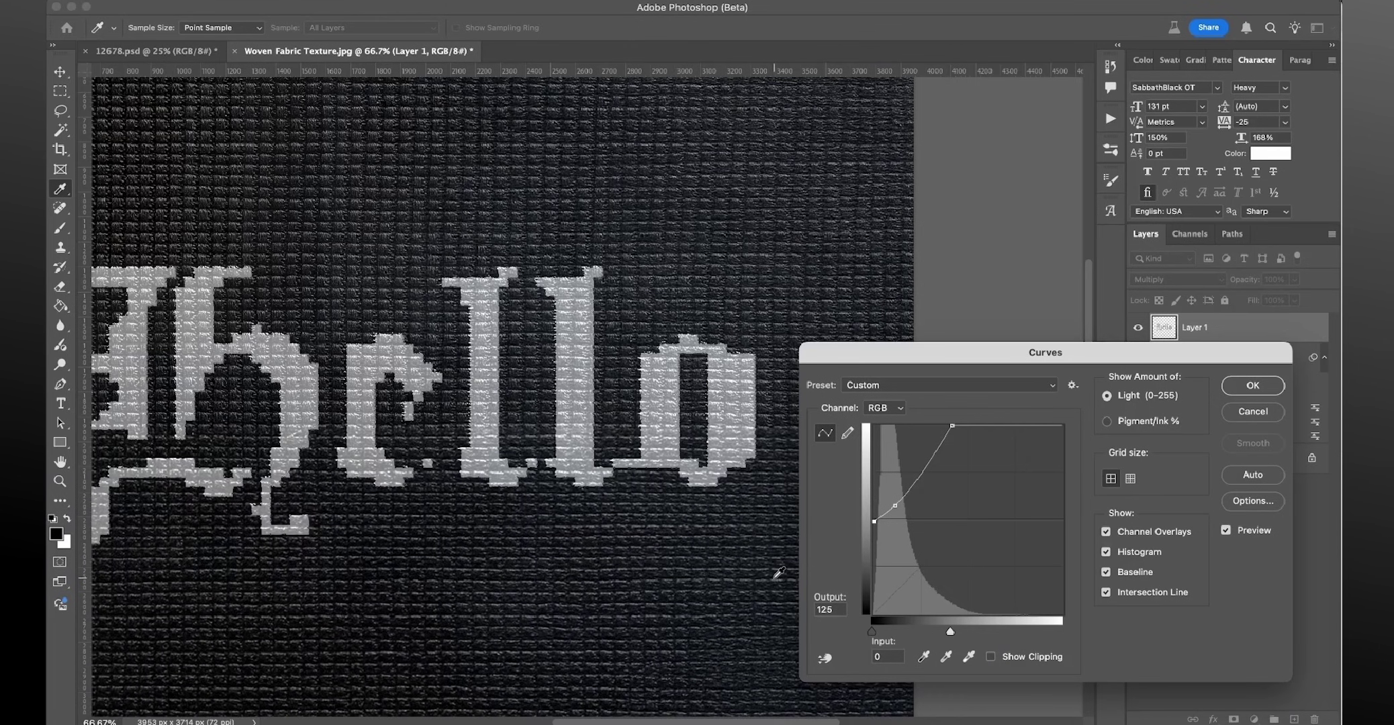
pyautogui.moveTo(873, 526); pyautogui.dragTo(873, 613)
pyautogui.hscroll(-2, 686, 493)
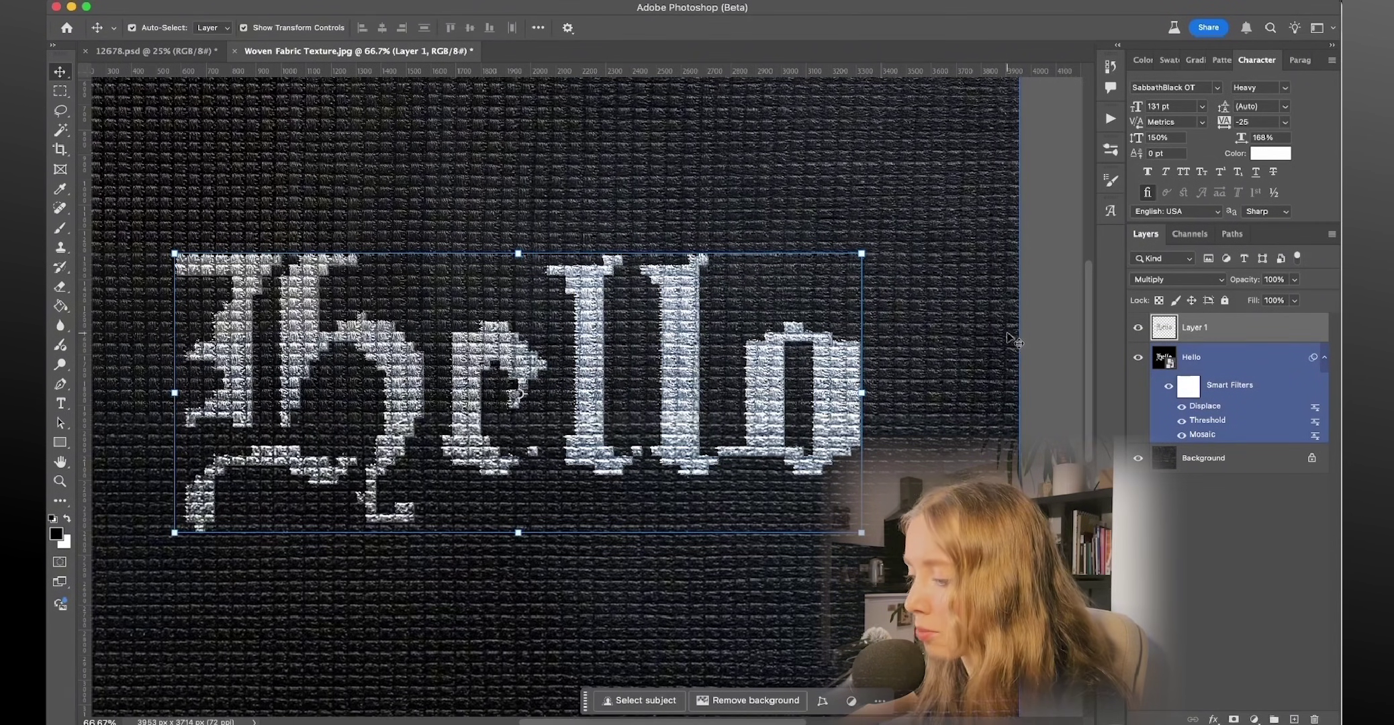
# - Apply Hue/Saturation with Hue -180 and Saturation -37 to Layer 1
pyautogui.press('super+u')
pyautogui.moveTo(1035, 400); pyautogui.dragTo(950, 405)
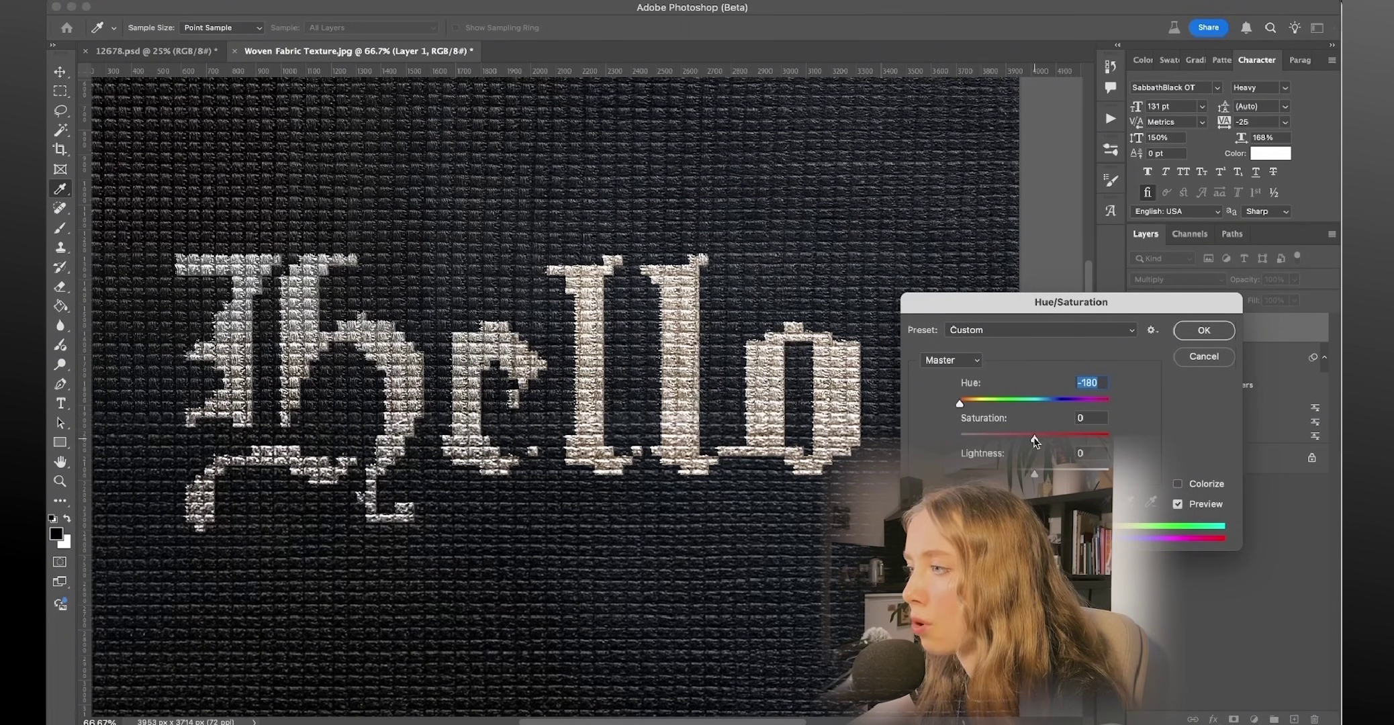
pyautogui.moveTo(1002, 438); pyautogui.dragTo(999, 438)
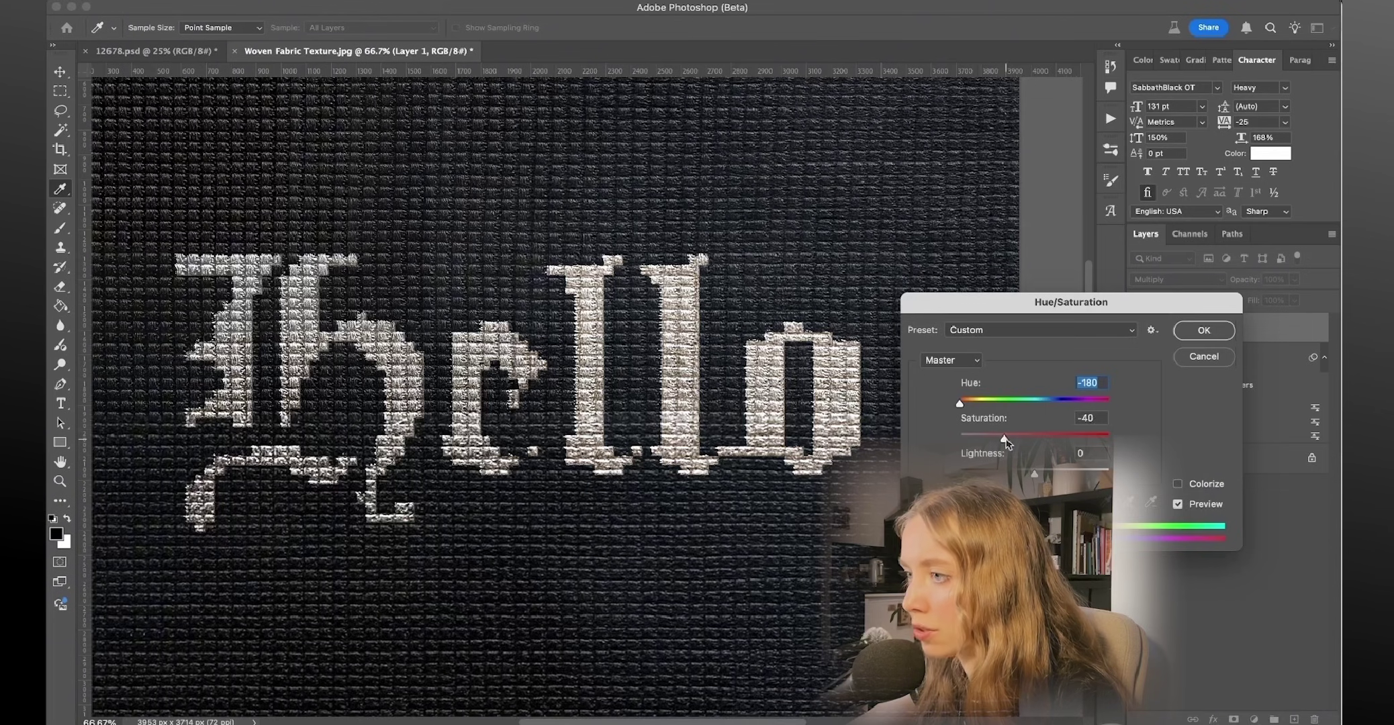
pyautogui.hscroll(-3, 621, 379)
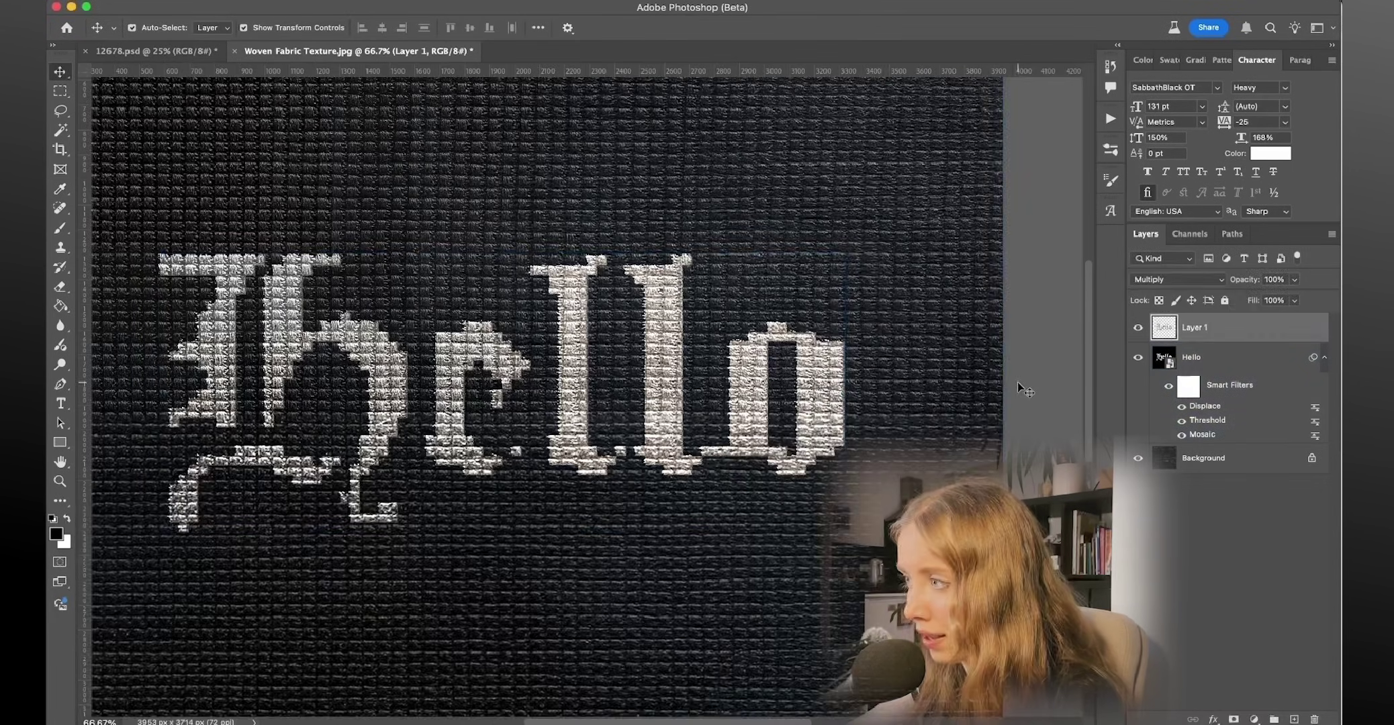
pyautogui.press('super+0')
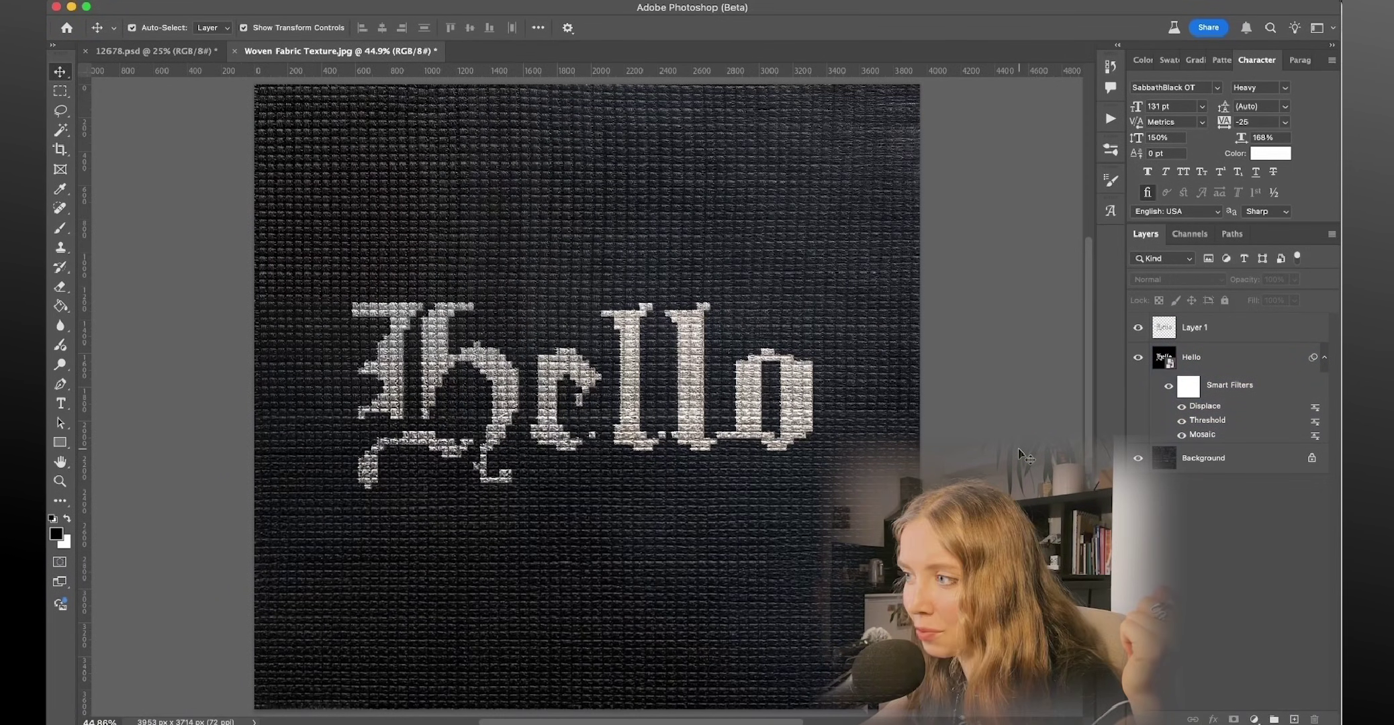